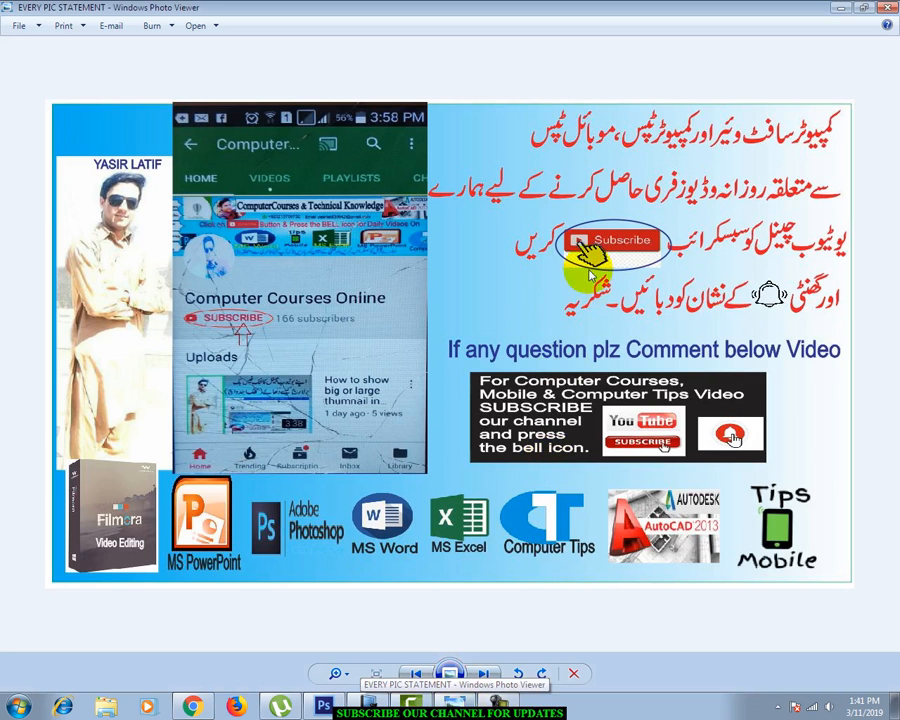
pyautogui.scroll(1, 600, 312)
pyautogui.scroll(1, 600, 312)
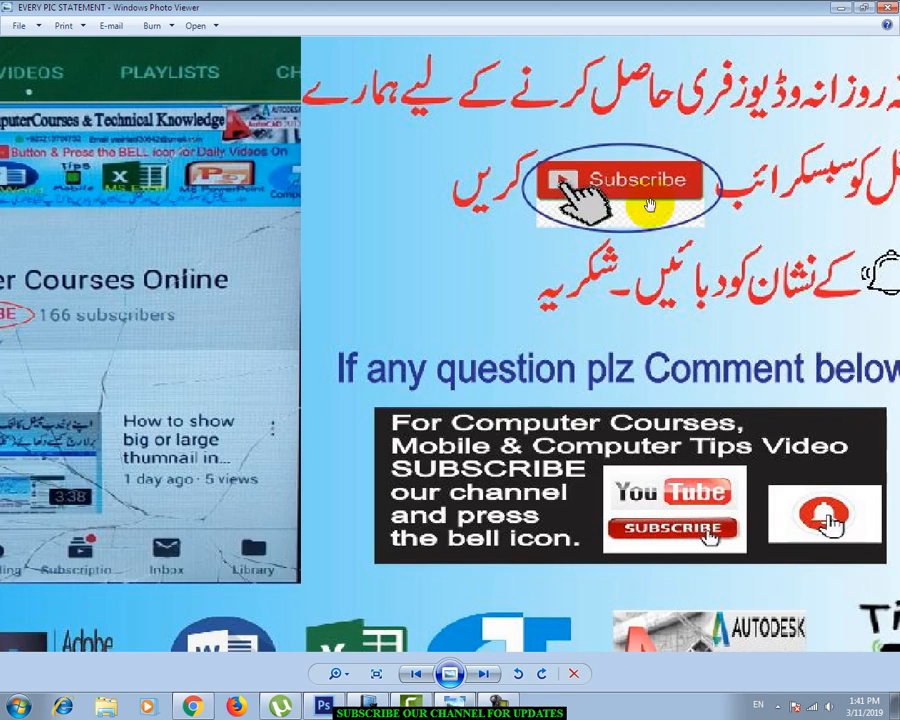
pyautogui.scroll(1, 470, 350)
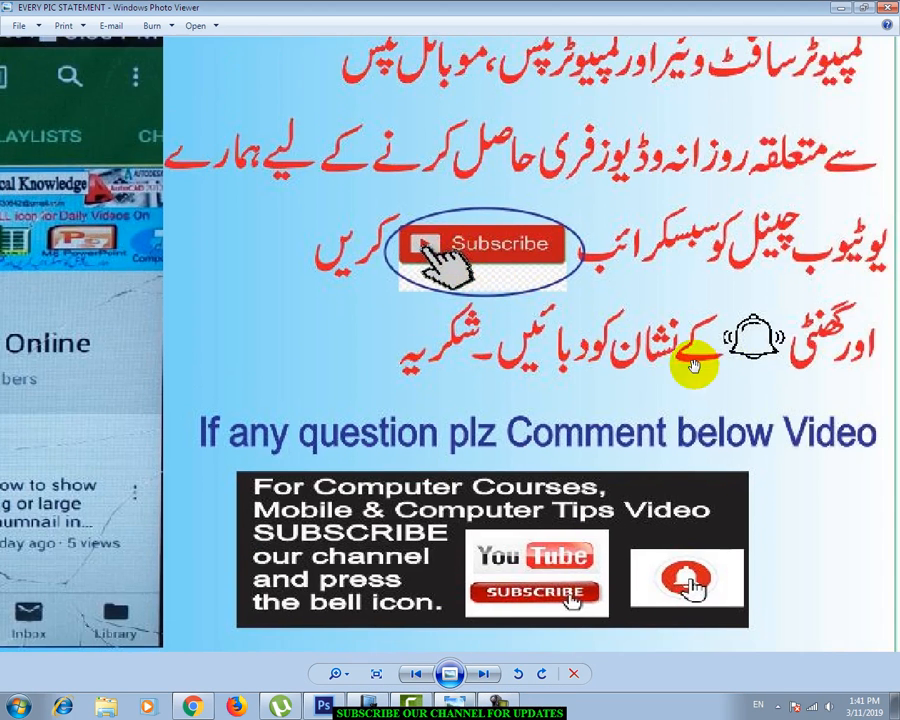
pyautogui.scroll(-2, 432, 443)
pyautogui.scroll(-1, 437, 443)
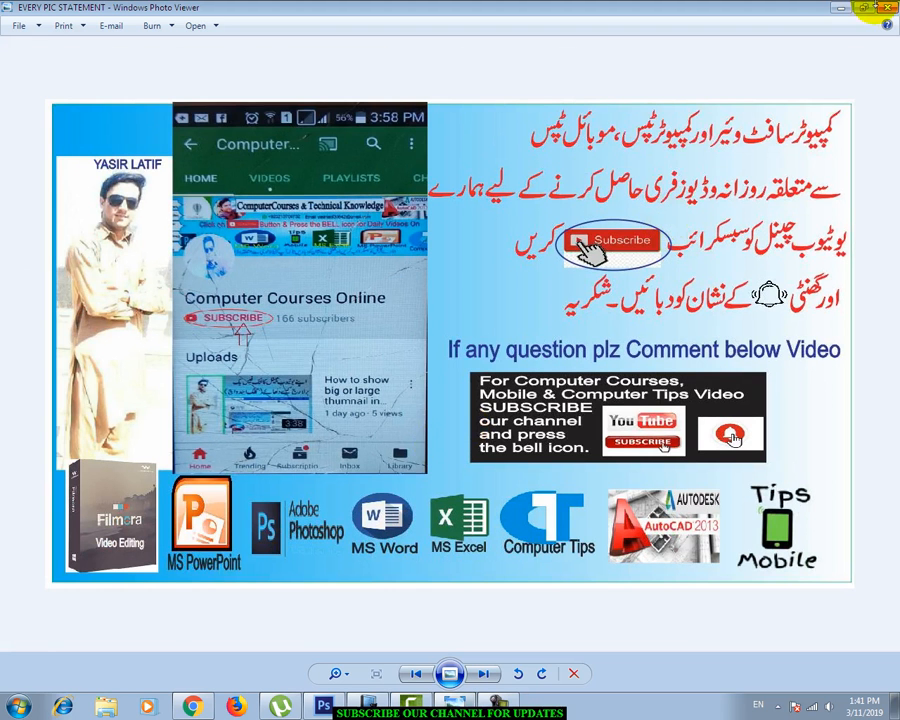
# Minimize the picture viewer, refresh the desktop and switch to Camtasia Studio.
pyautogui.click(837, 8)
pyautogui.rightClick(517, 217)
pyautogui.click(555, 262)
pyautogui.rightClick(337, 213)
pyautogui.click(364, 249)
pyautogui.rightClick(366, 251)
pyautogui.click(402, 291)
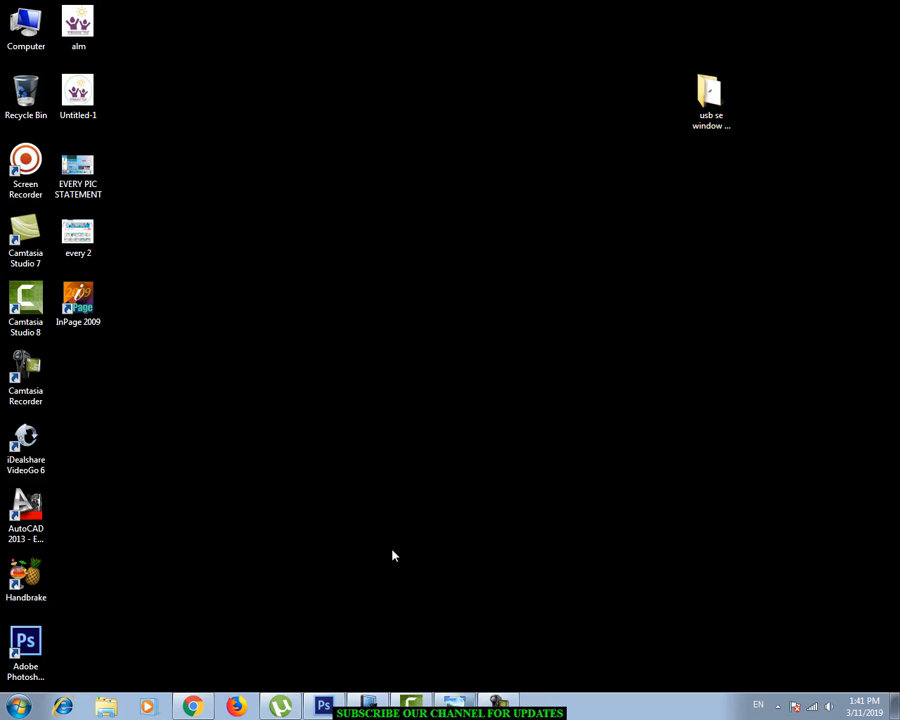
pyautogui.click(413, 705)
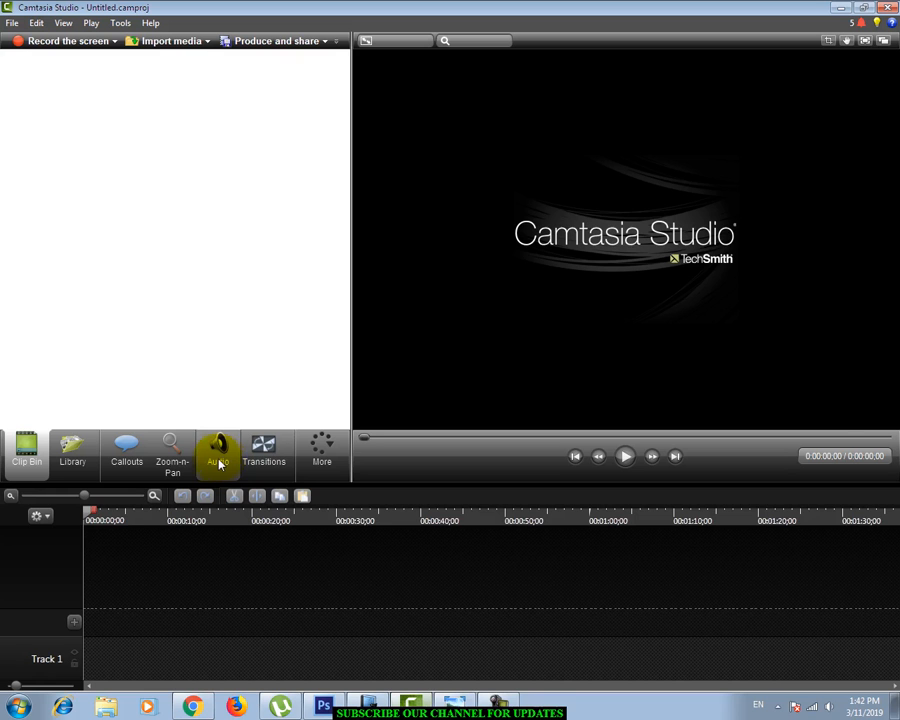
# Import the video "y Masoom aik bacha" from the pic folder on drive E: into the Clip Bin.
pyautogui.rightClick(96, 131)
pyautogui.click(122, 134)
pyautogui.click(394, 275)
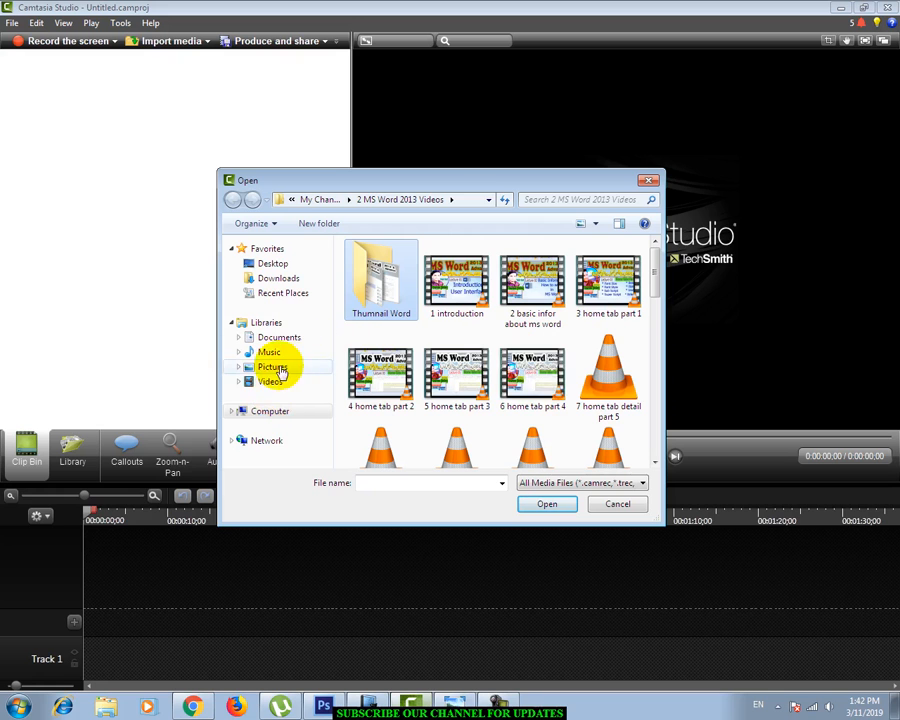
pyautogui.click(285, 415)
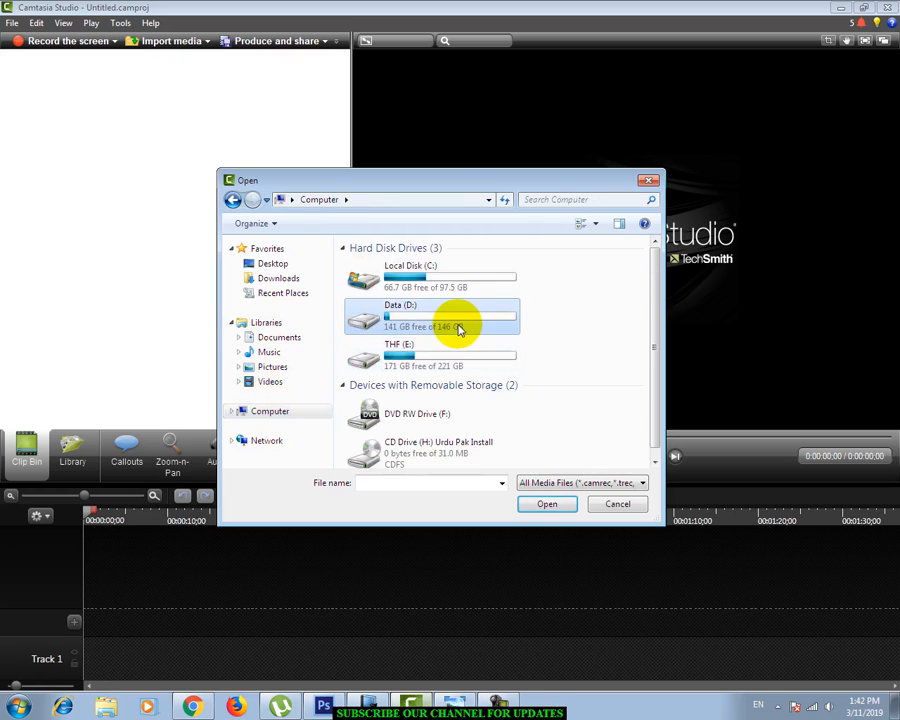
pyautogui.doubleClick(432, 366)
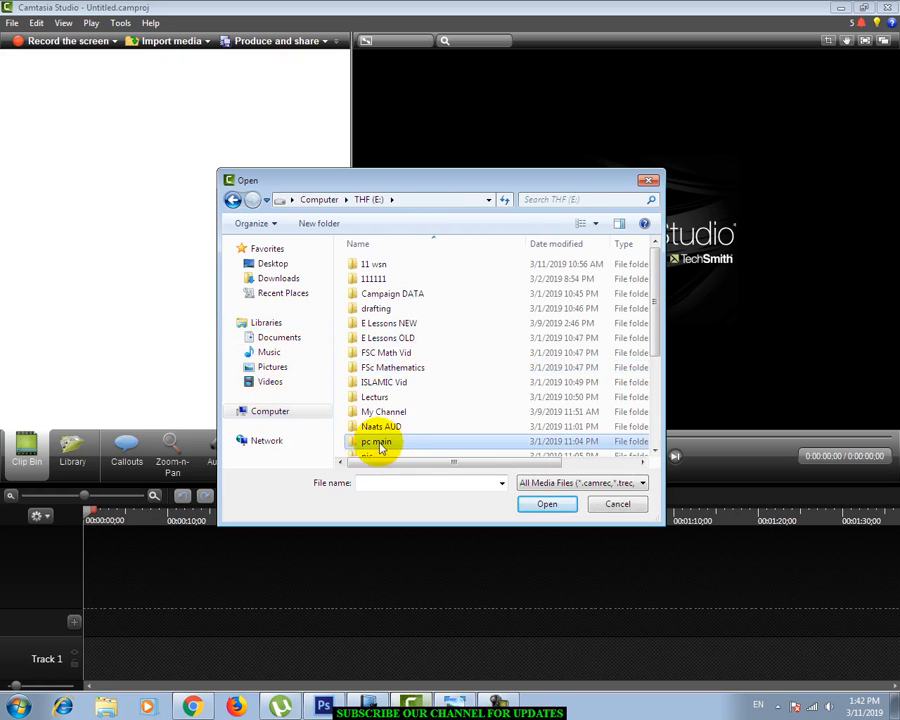
pyautogui.scroll(-2, 385, 440)
pyautogui.doubleClick(375, 374)
pyautogui.scroll(-10, 440, 340)
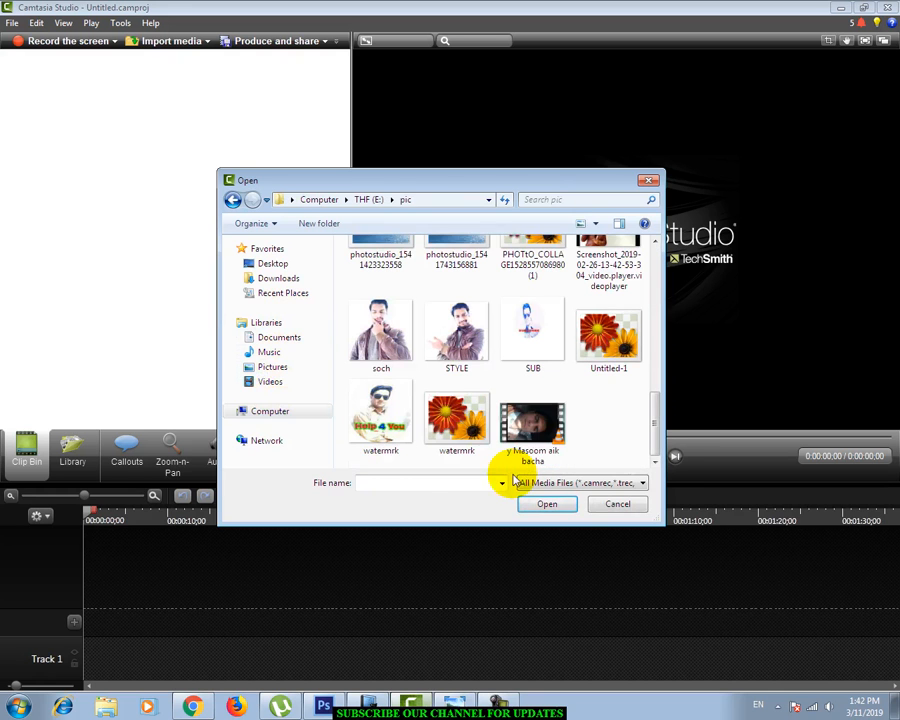
pyautogui.click(542, 422)
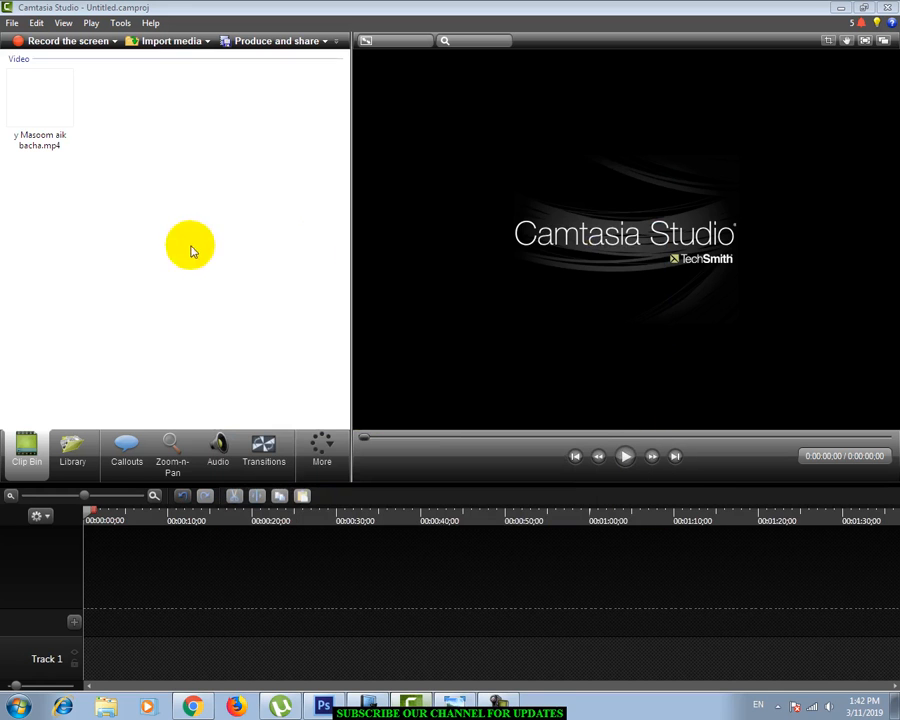
# Add the imported video to the timeline and move it to Track 3, with its full length in view.
pyautogui.rightClick(46, 90)
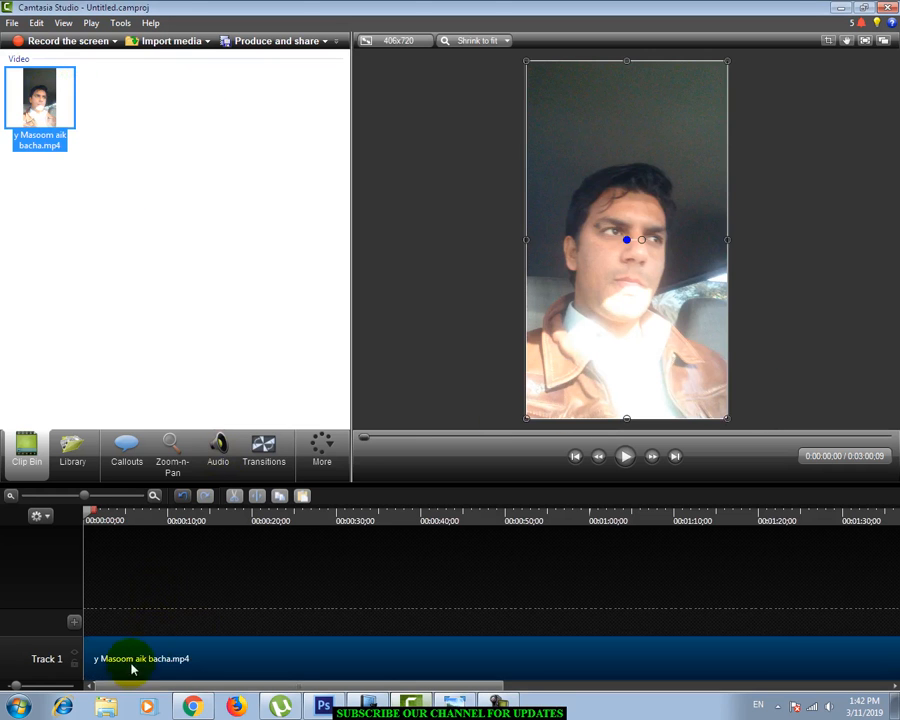
pyautogui.moveTo(125, 659); pyautogui.dragTo(132, 570)
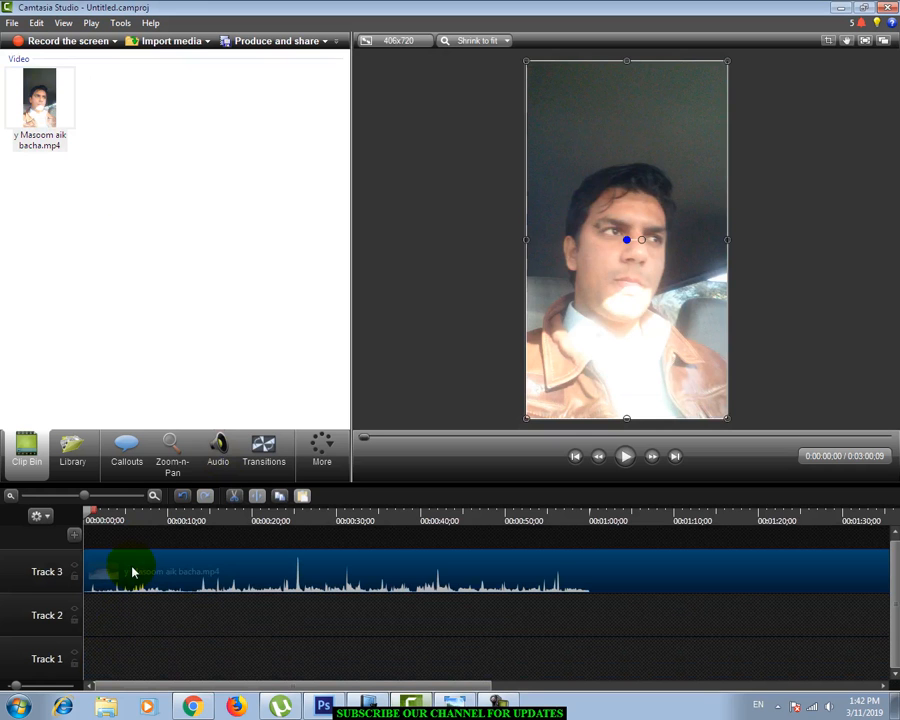
pyautogui.click(10, 494)
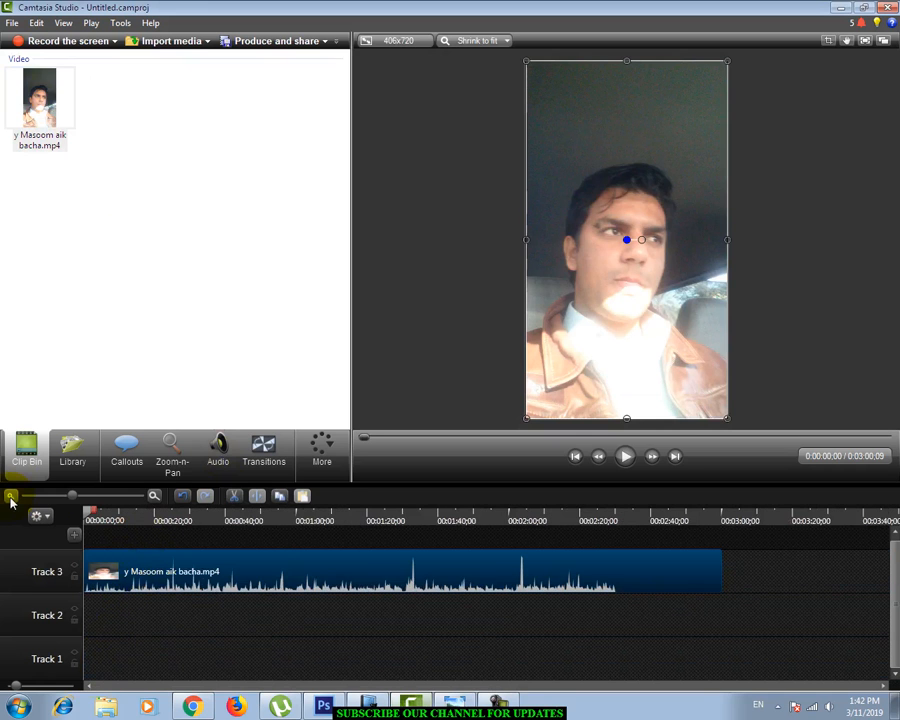
# Separate the video and audio of the clip on Track 3.
pyautogui.rightClick(328, 585)
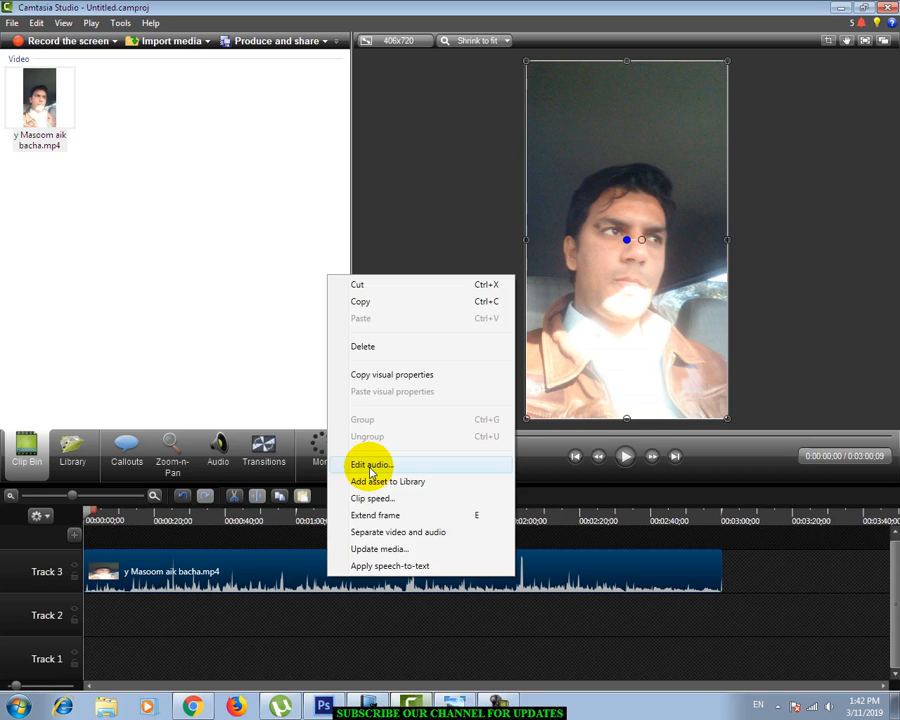
pyautogui.click(403, 533)
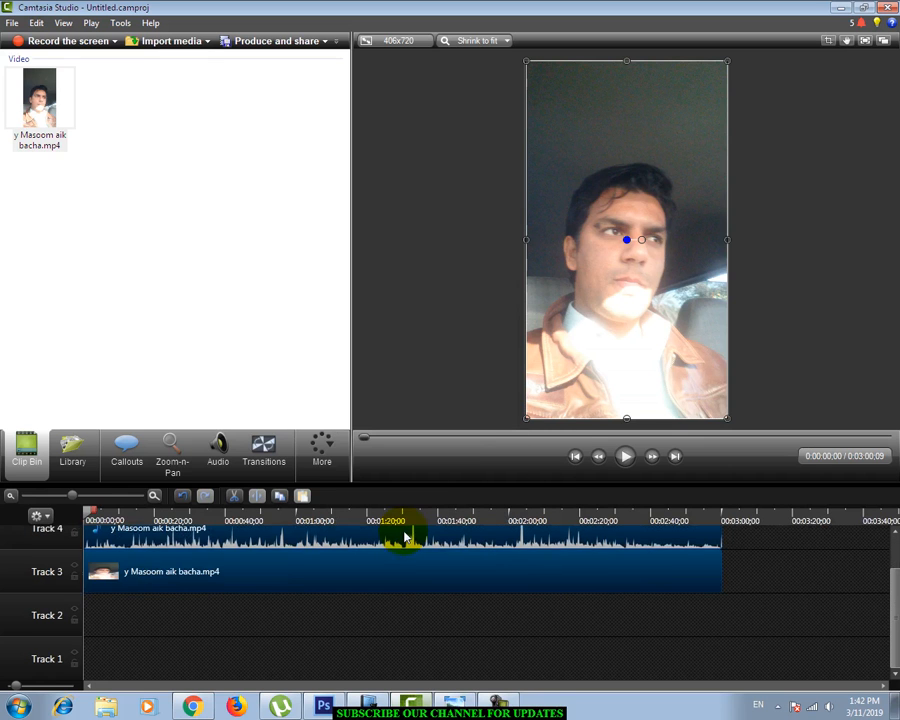
pyautogui.scroll(1, 279, 581)
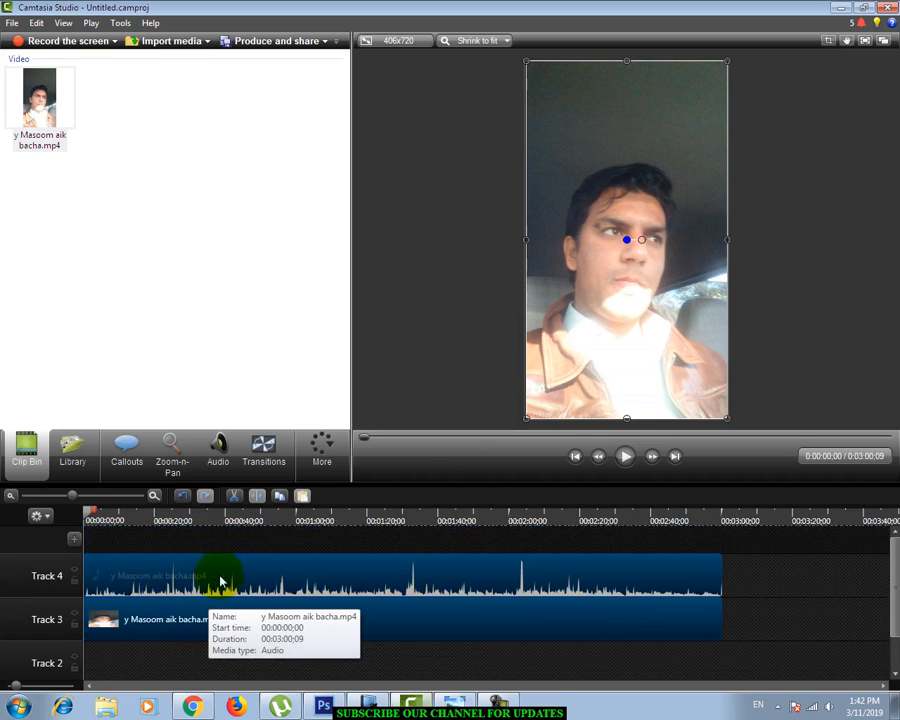
# Move the separated audio clip from Track 4 to Track 2, below the video clip.
pyautogui.moveTo(250, 578)
pyautogui.mouseDown()
pyautogui.moveTo(240, 656)
pyautogui.moveTo(241, 583)
pyautogui.mouseUp()
pyautogui.scroll(-1, 291, 587)
pyautogui.click(306, 612)
pyautogui.scroll(2, 286, 604)
pyautogui.click(315, 576)
pyautogui.moveTo(303, 669); pyautogui.dragTo(300, 662)
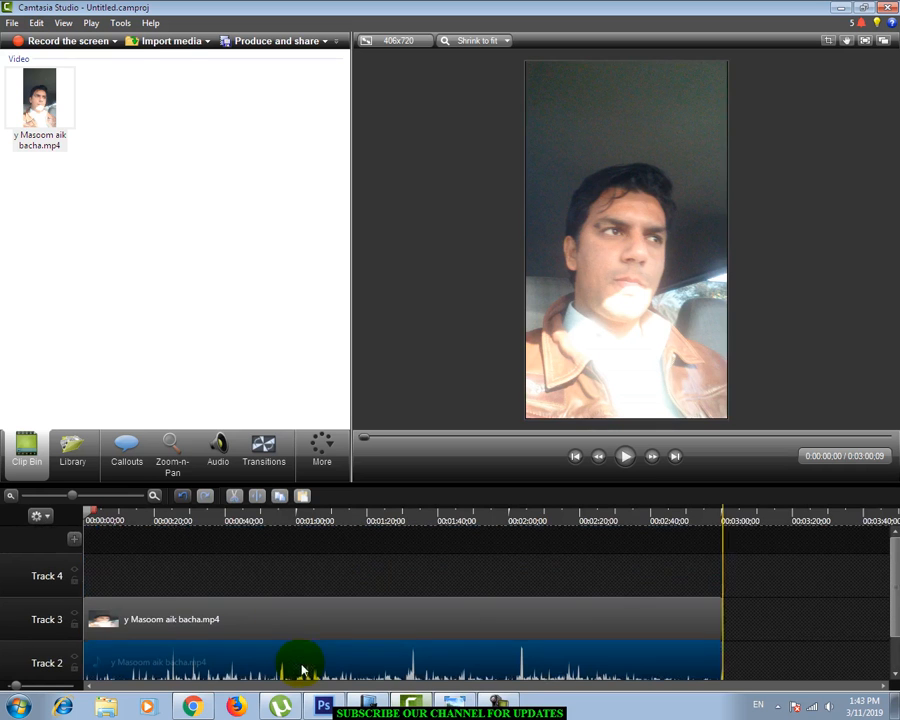
pyautogui.scroll(-1, 290, 650)
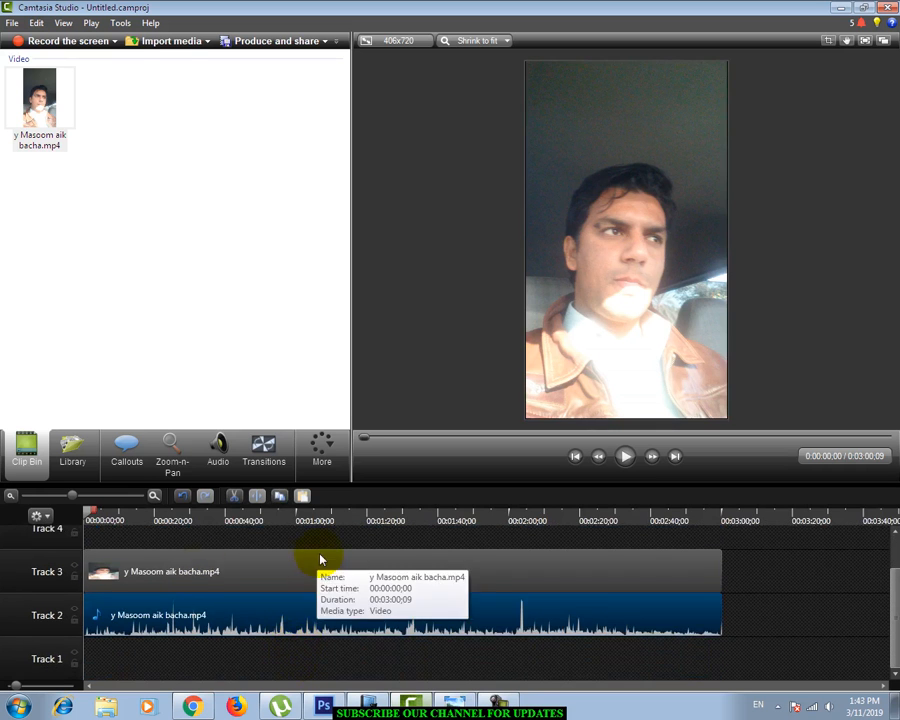
# Select the separated audio clip on Track 2 and open its audio editing options.
pyautogui.click(739, 588)
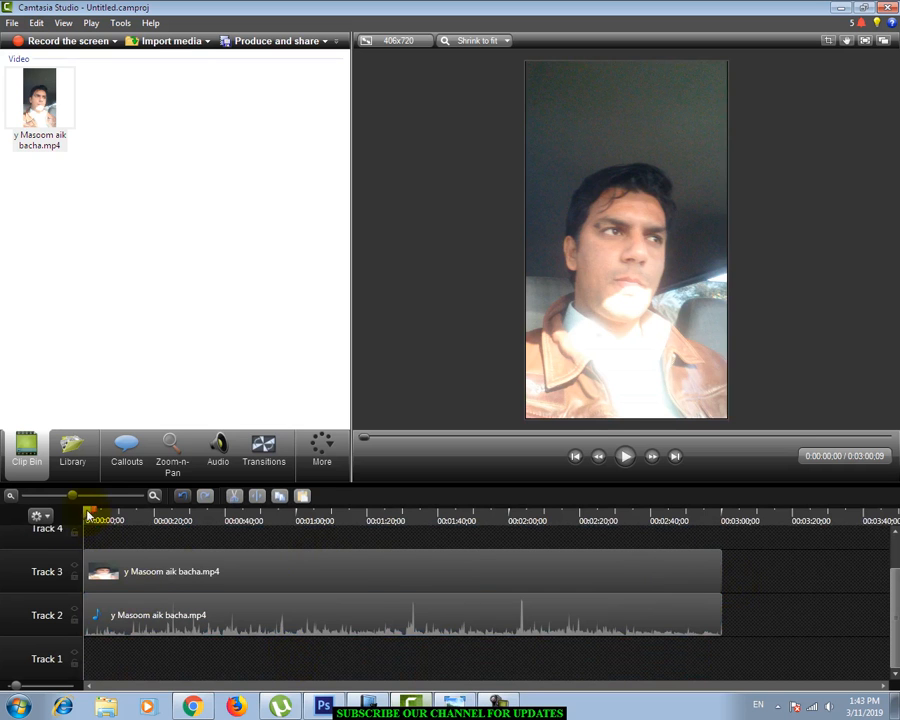
pyautogui.click(326, 628)
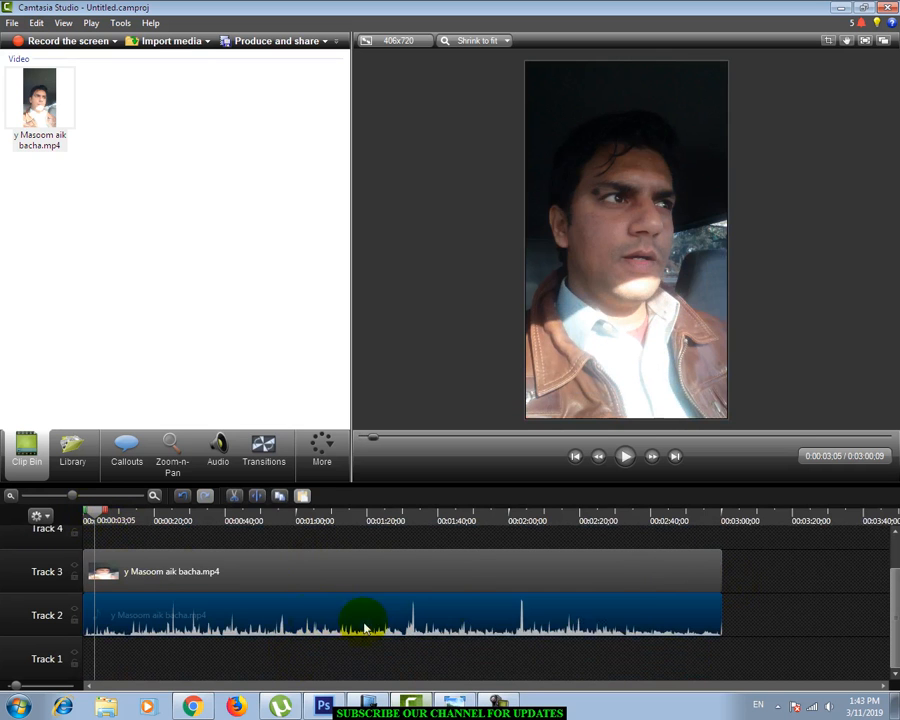
pyautogui.click(508, 583)
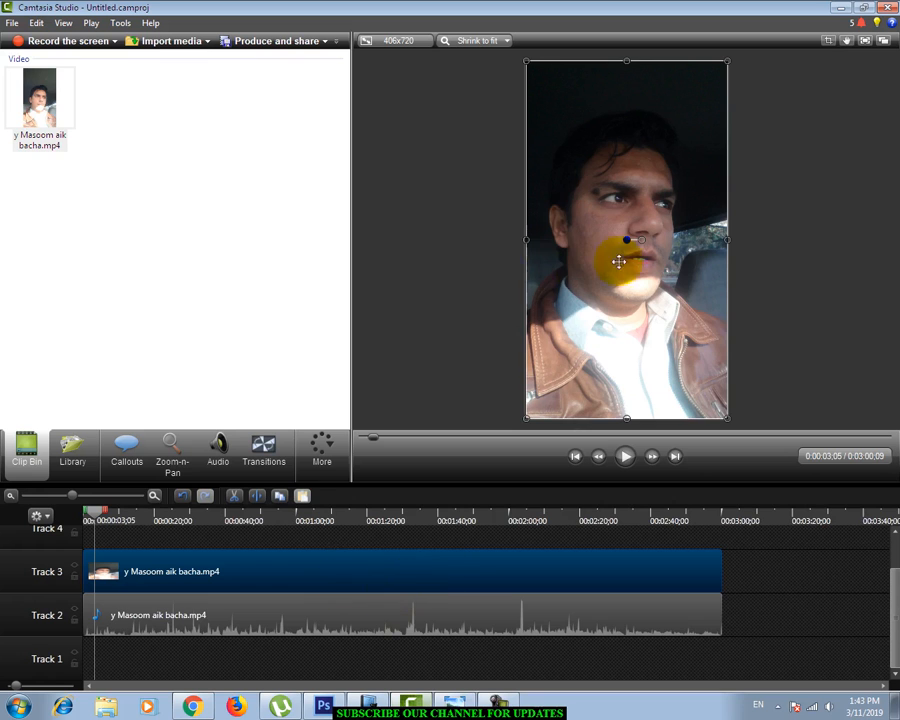
pyautogui.click(321, 616)
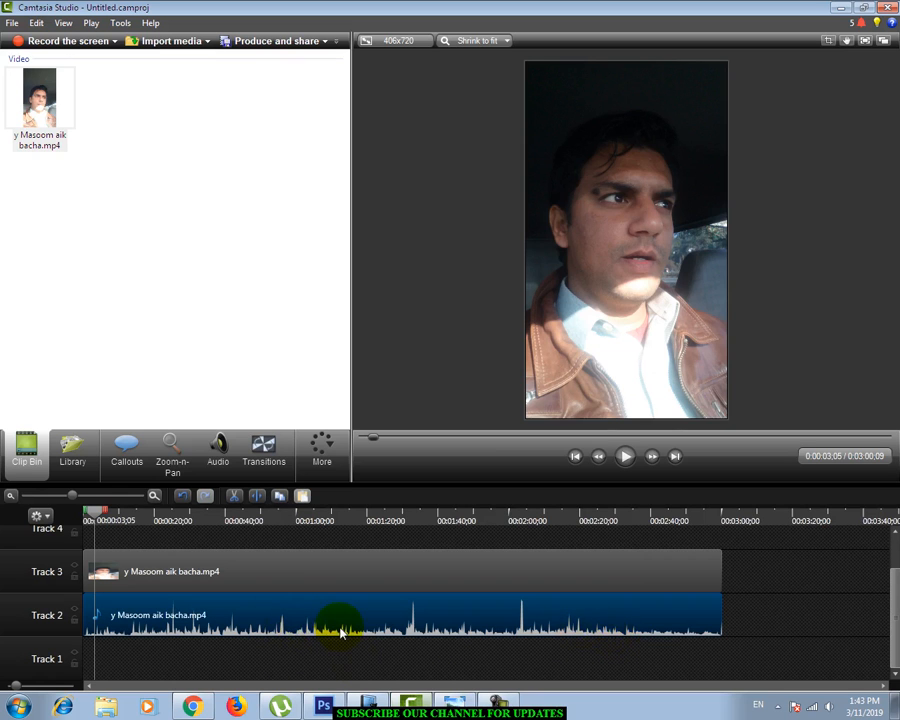
pyautogui.rightClick(254, 624)
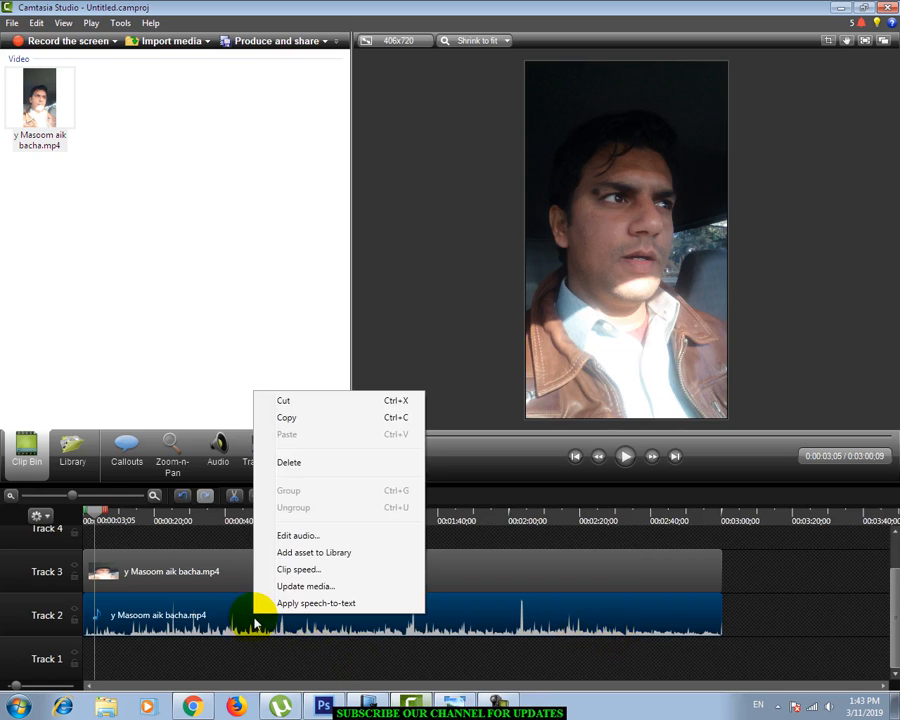
pyautogui.click(301, 536)
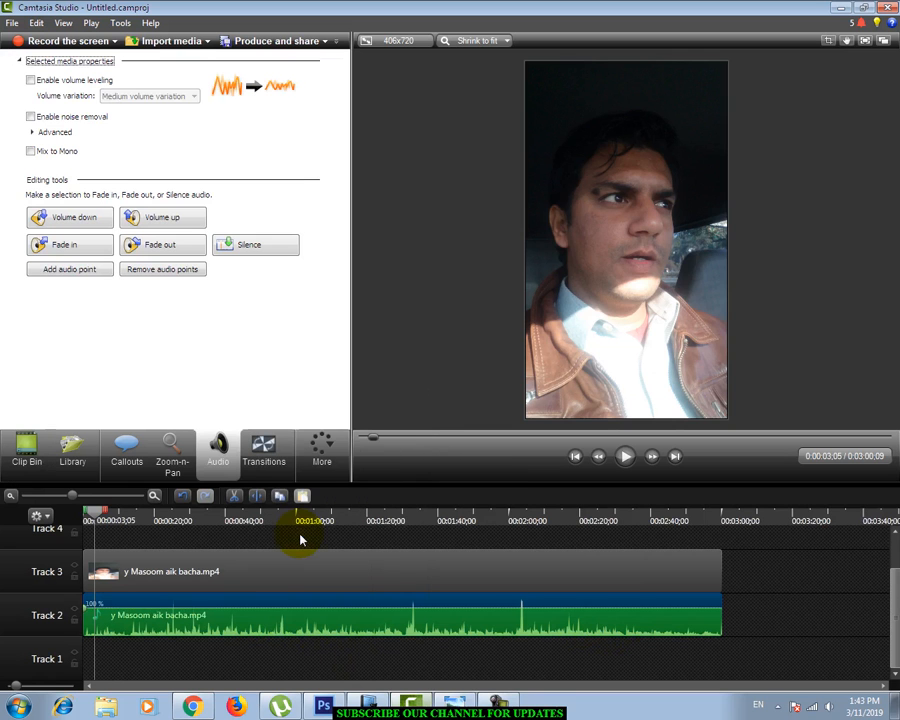
pyautogui.click(223, 450)
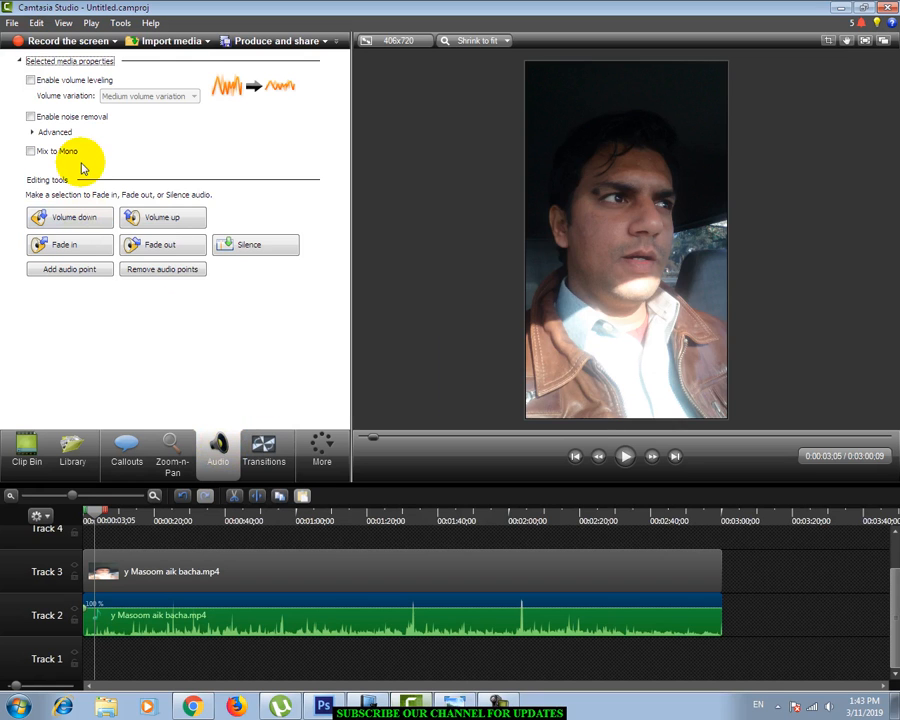
# Enable volume leveling for the Track 2 audio, comparing it on and off, and choose High volume variation.
pyautogui.click(72, 80)
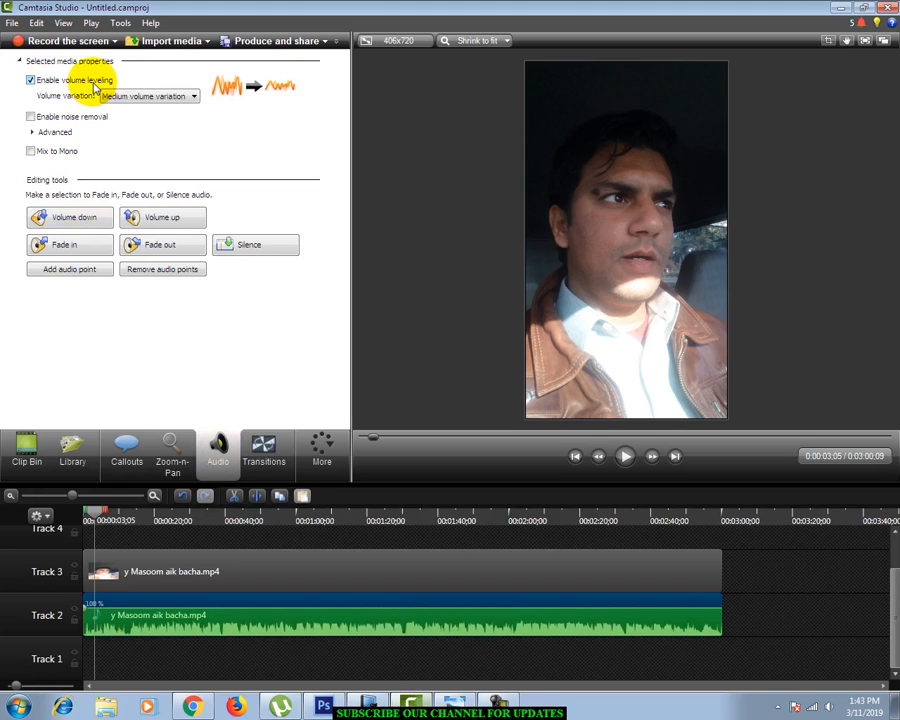
pyautogui.click(95, 84)
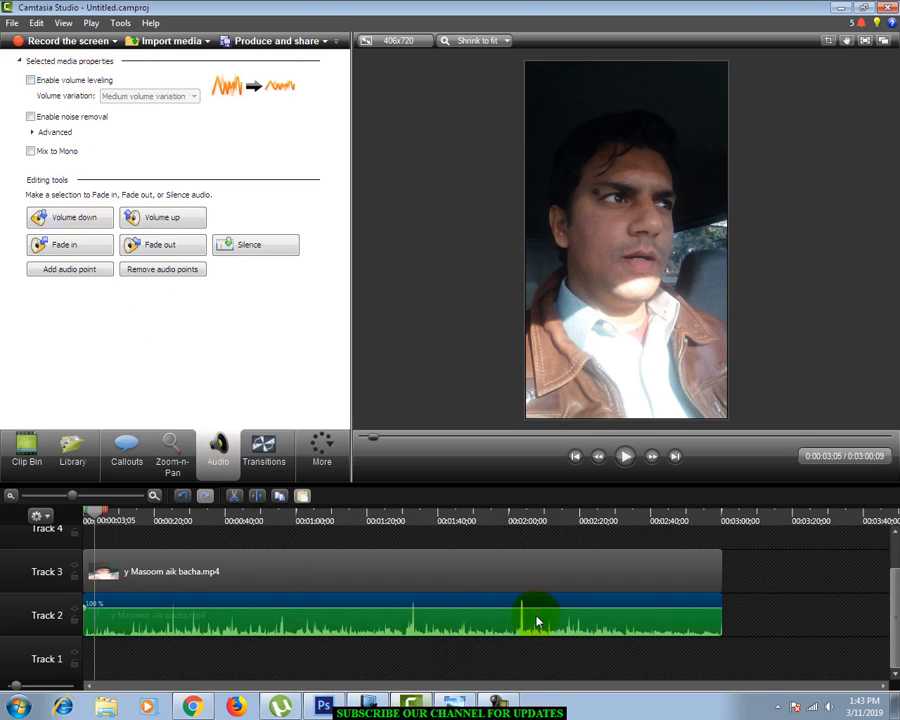
pyautogui.click(31, 81)
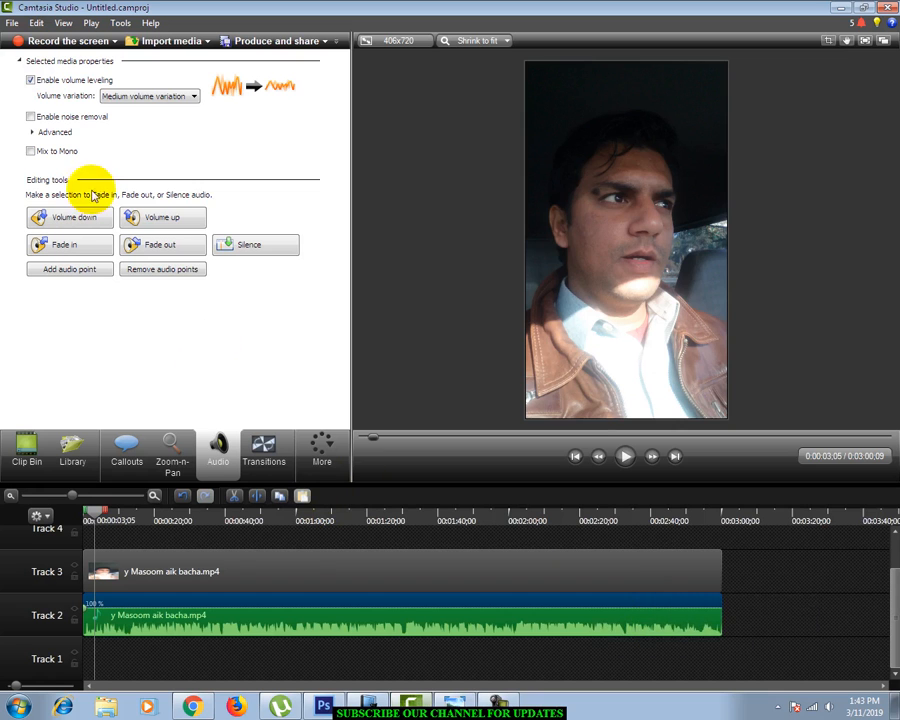
pyautogui.click(31, 80)
pyautogui.click(31, 80)
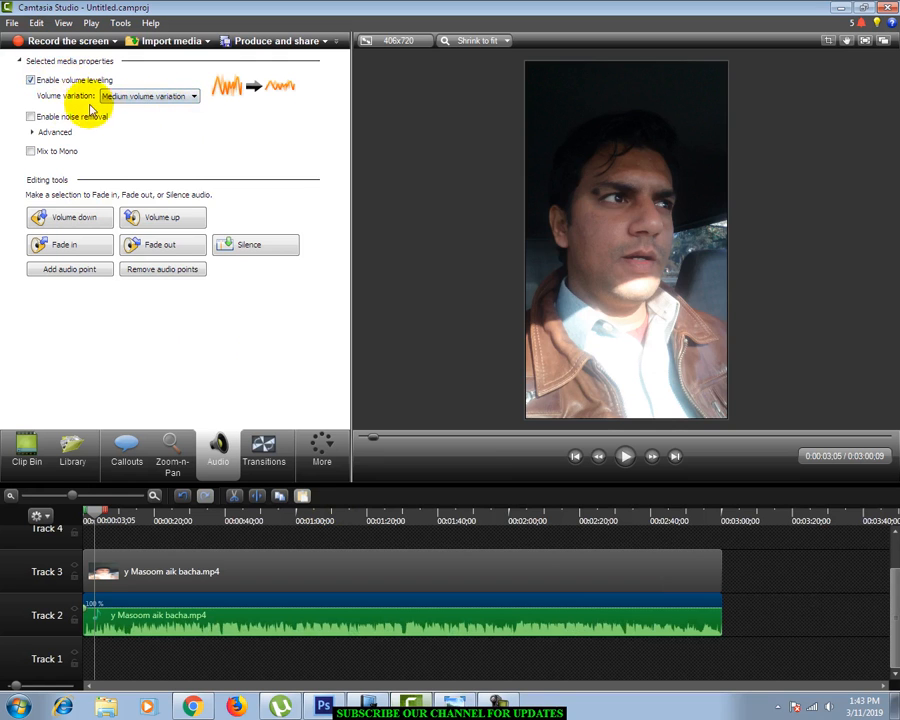
pyautogui.click(174, 100)
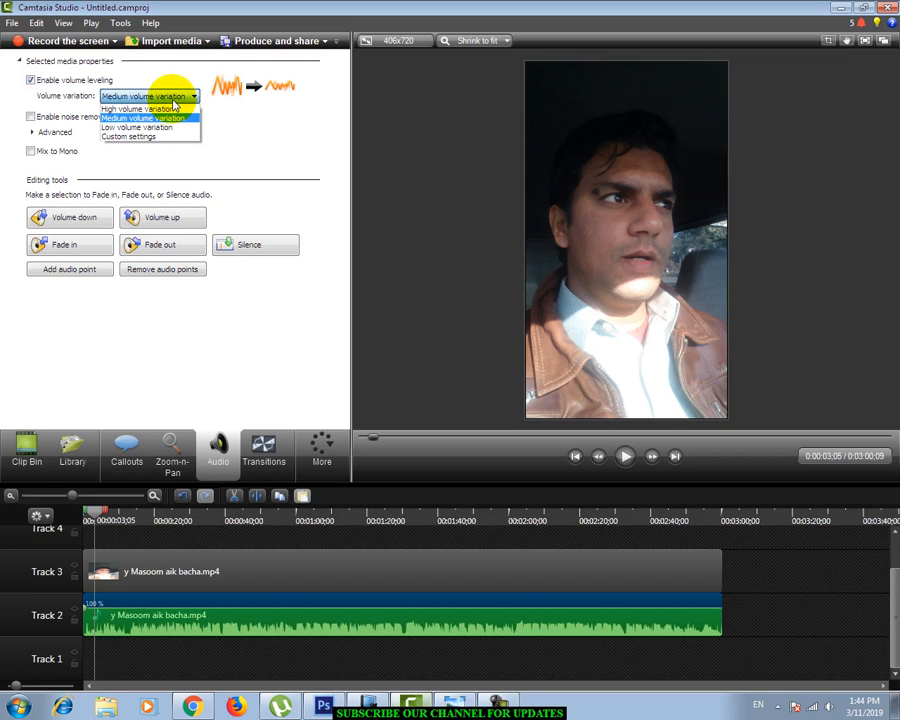
pyautogui.click(166, 109)
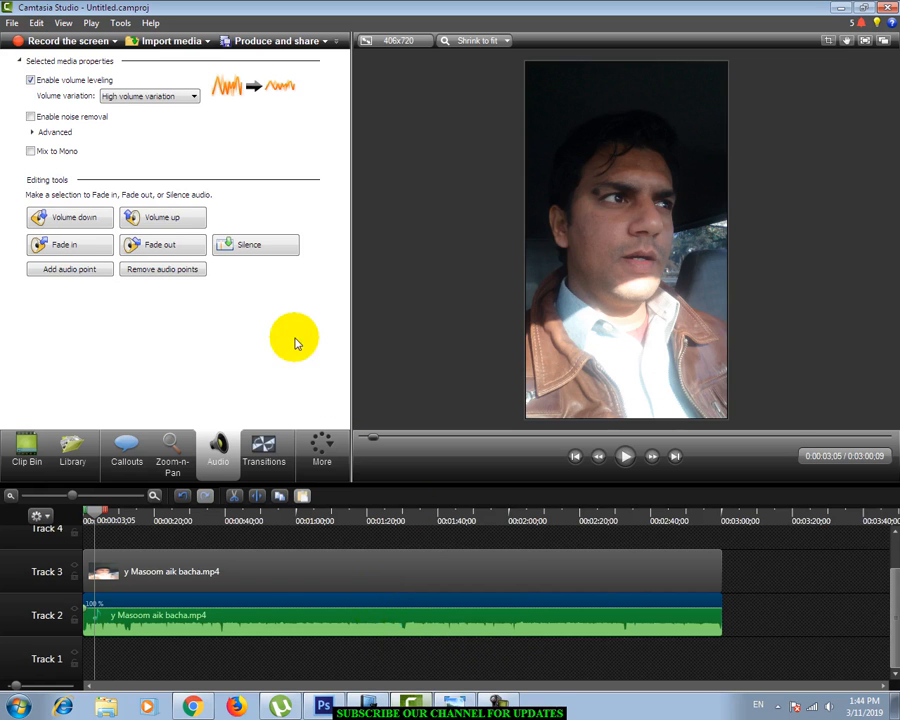
# Switch the volume variation to Custom settings with ratio 1, threshold -60 dB and gain 10 dB.
pyautogui.click(155, 97)
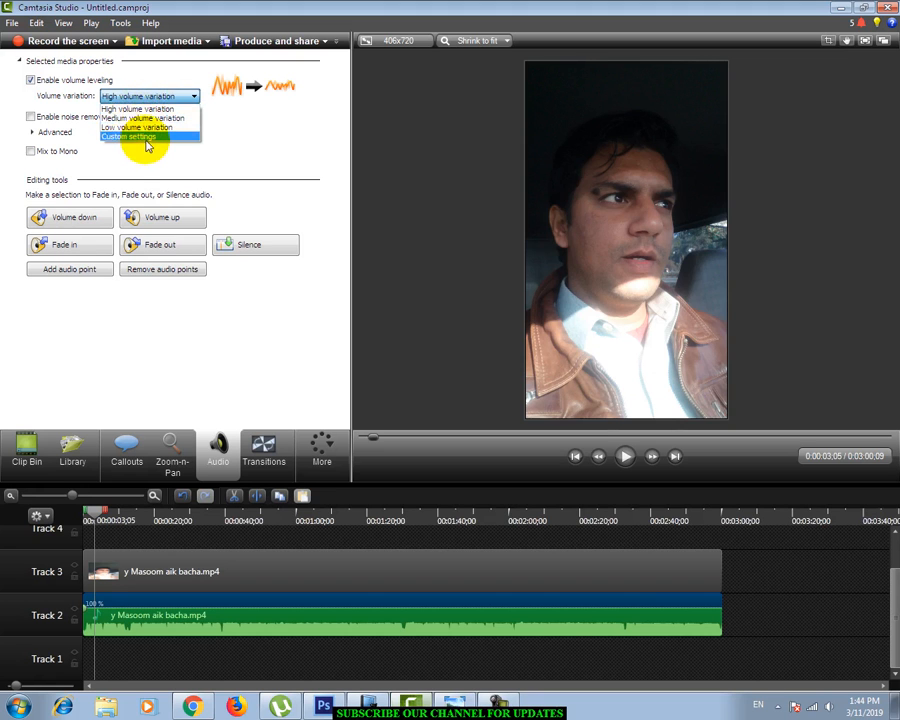
pyautogui.click(139, 137)
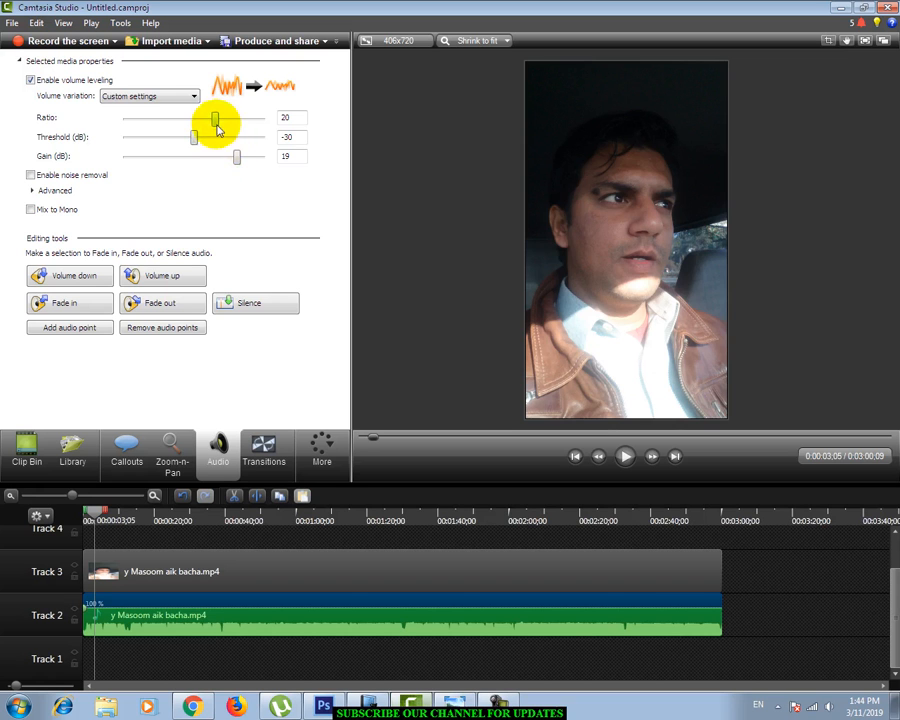
pyautogui.moveTo(213, 120); pyautogui.dragTo(116, 124)
pyautogui.moveTo(195, 137); pyautogui.dragTo(50, 121)
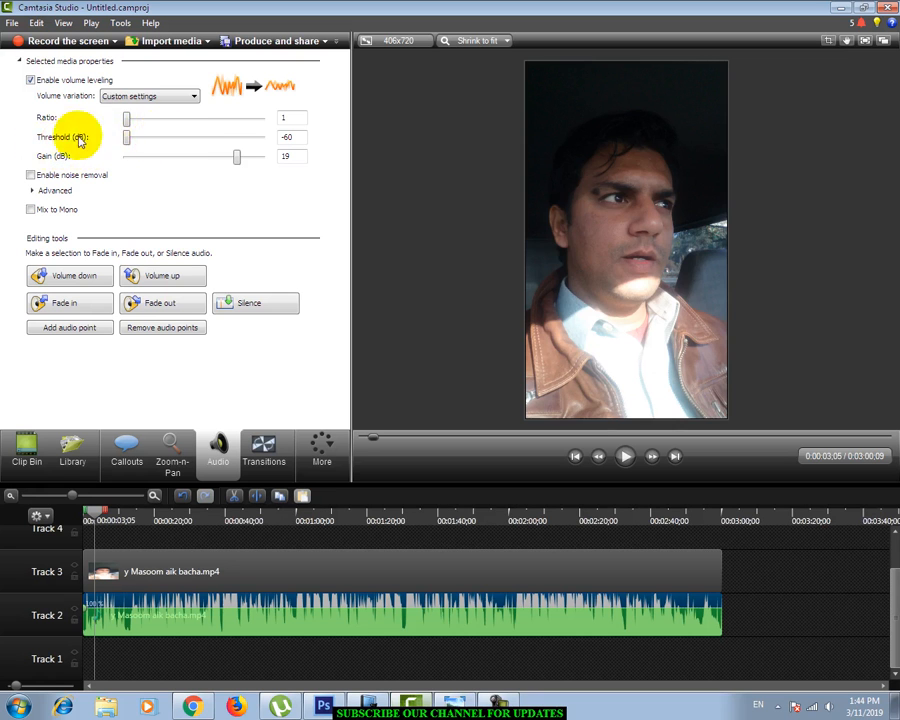
pyautogui.moveTo(236, 156); pyautogui.dragTo(218, 160)
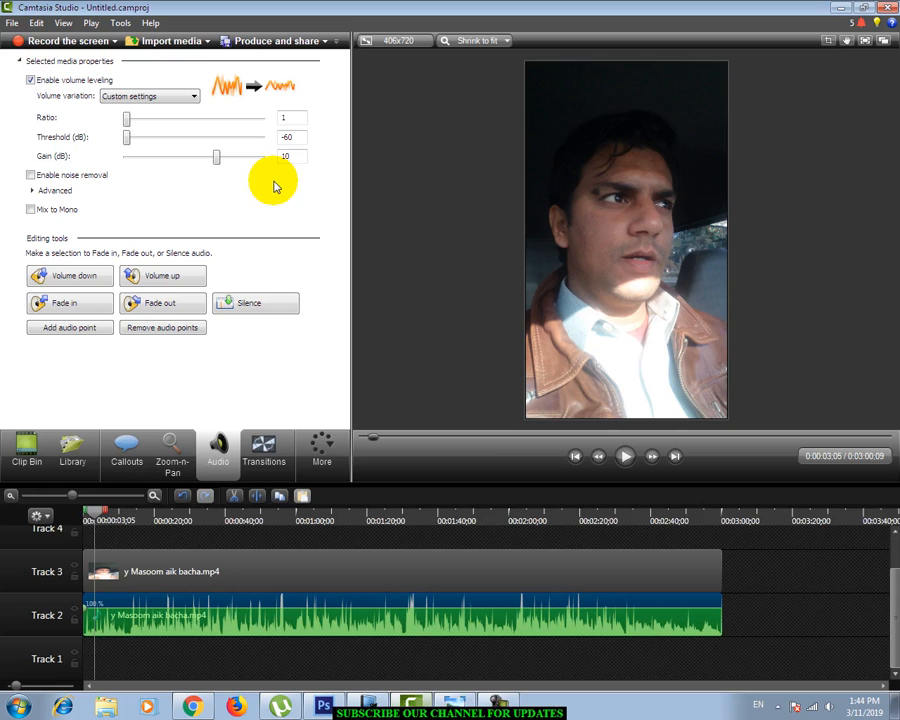
# Switch the volume variation of the Track 2 audio from Custom settings to High volume variation.
pyautogui.click(142, 100)
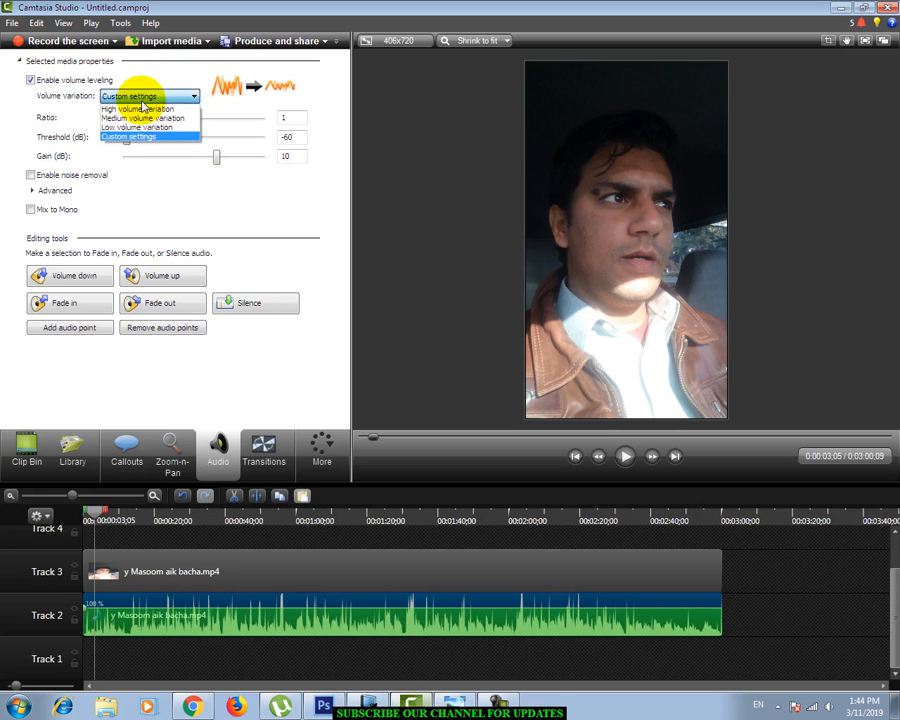
pyautogui.click(125, 107)
pyautogui.click(126, 95)
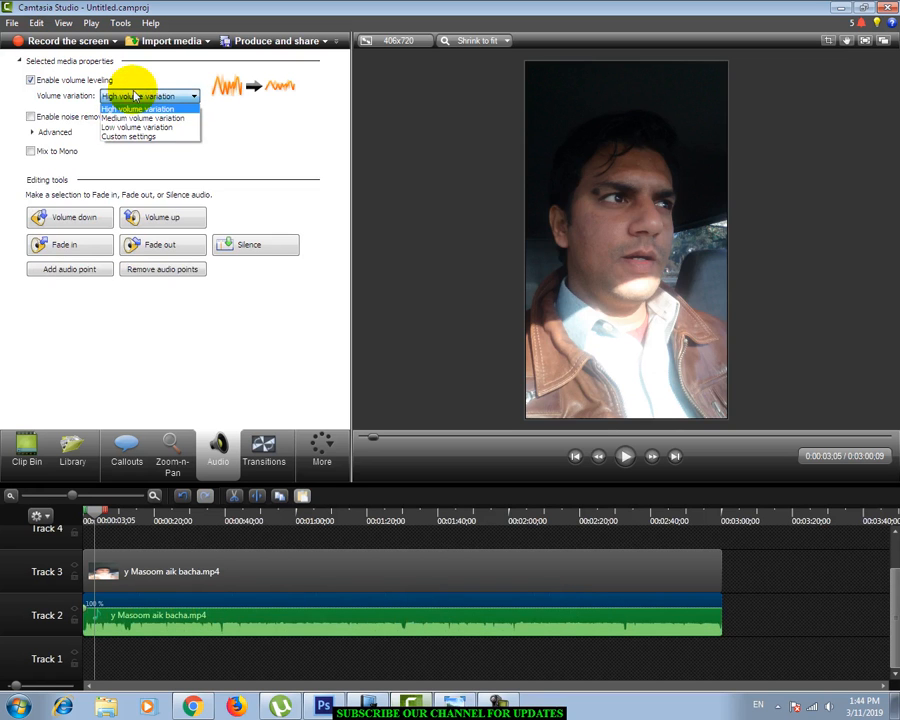
pyautogui.click(125, 106)
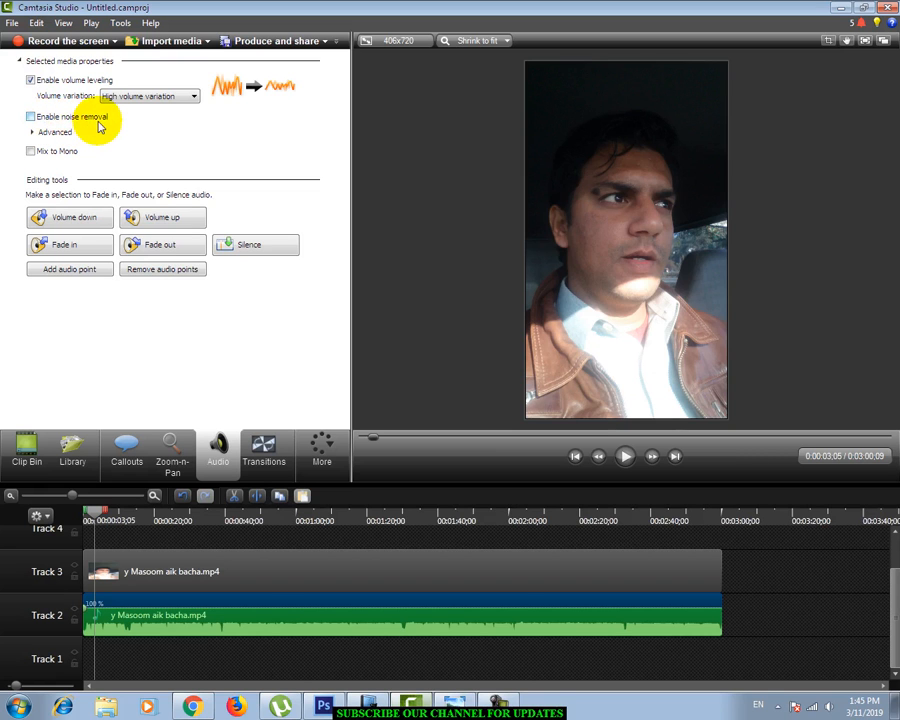
# Enable noise removal for the Track 2 audio and turn off its volume leveling.
pyautogui.click(31, 117)
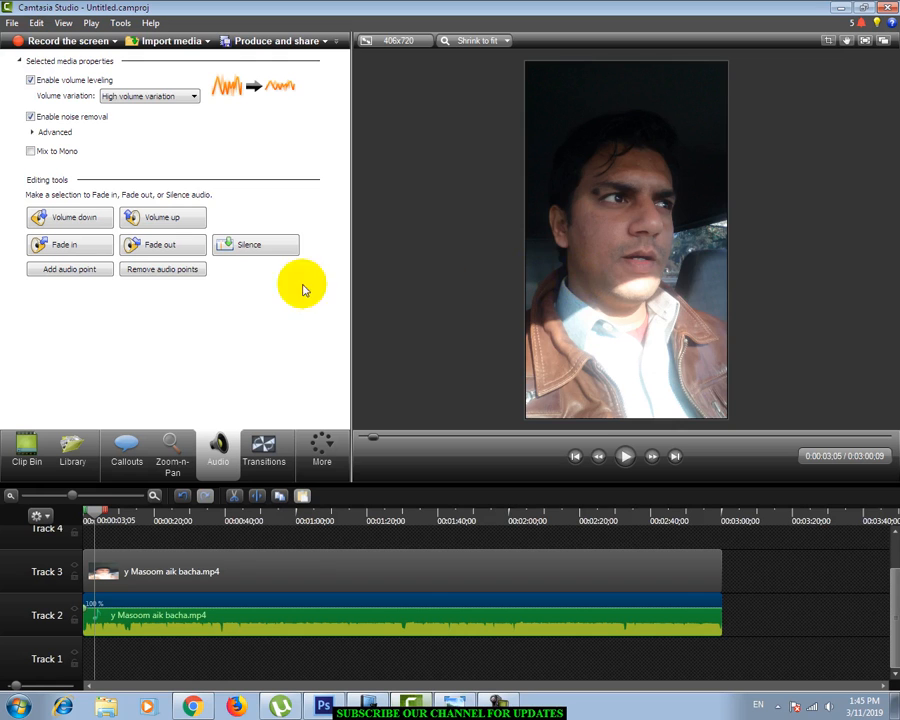
pyautogui.click(31, 152)
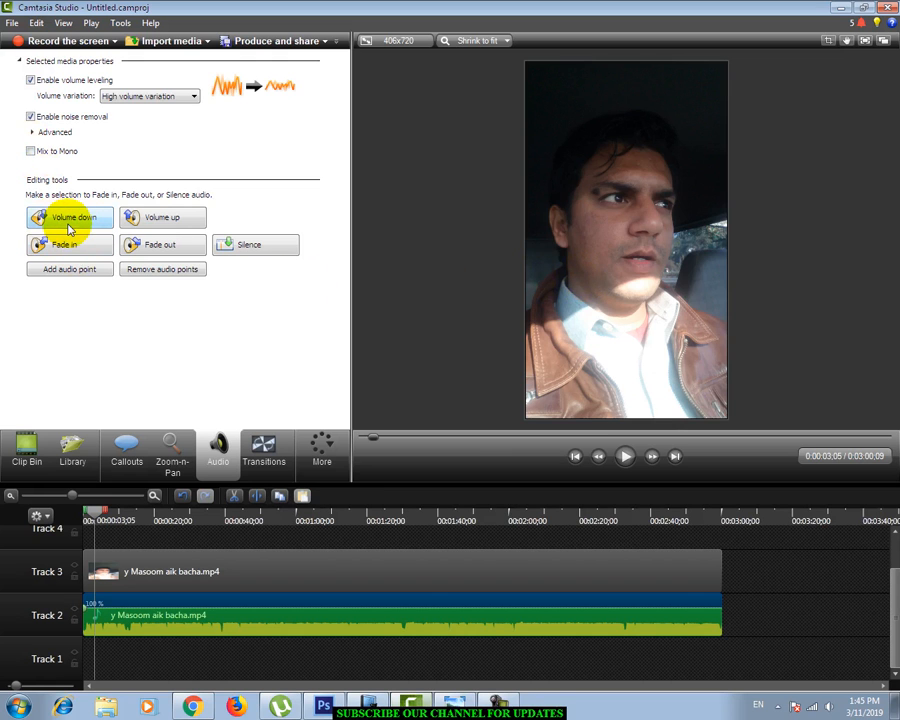
pyautogui.click(473, 655)
pyautogui.click(474, 634)
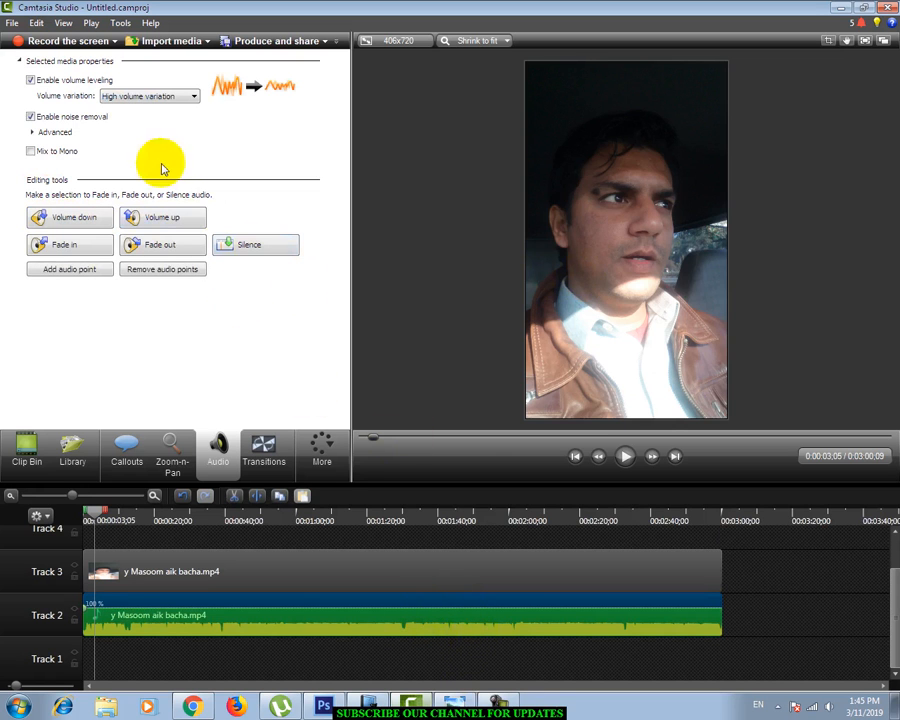
pyautogui.click(30, 81)
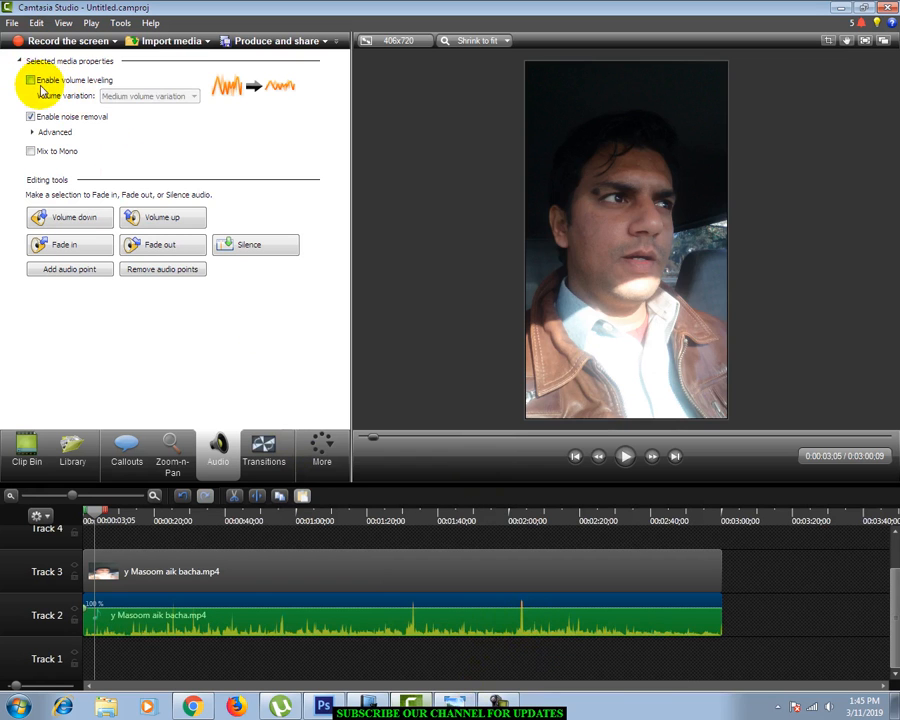
# Raise the Track 2 audio clip's volume to the maximum in repeated steps.
pyautogui.click(181, 226)
pyautogui.click(181, 226)
pyautogui.click(181, 226)
pyautogui.click(181, 226)
pyautogui.click(181, 226)
pyautogui.click(181, 226)
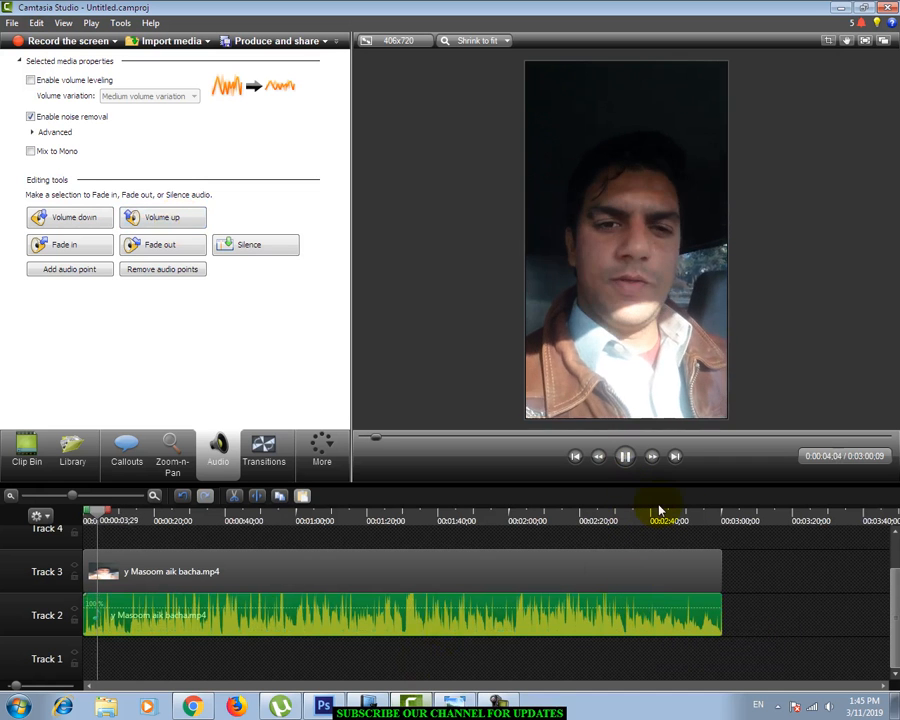
# Set the system volume to 100, listen to the amplified audio and pause the playback.
pyautogui.click(829, 705)
pyautogui.moveTo(824, 620); pyautogui.dragTo(824, 534)
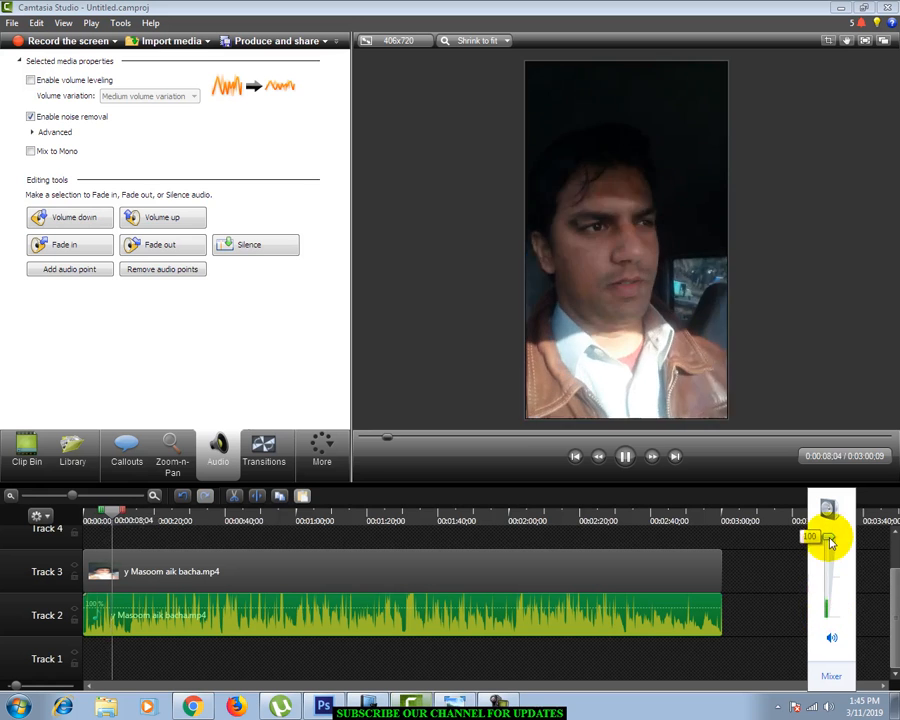
pyautogui.click(625, 456)
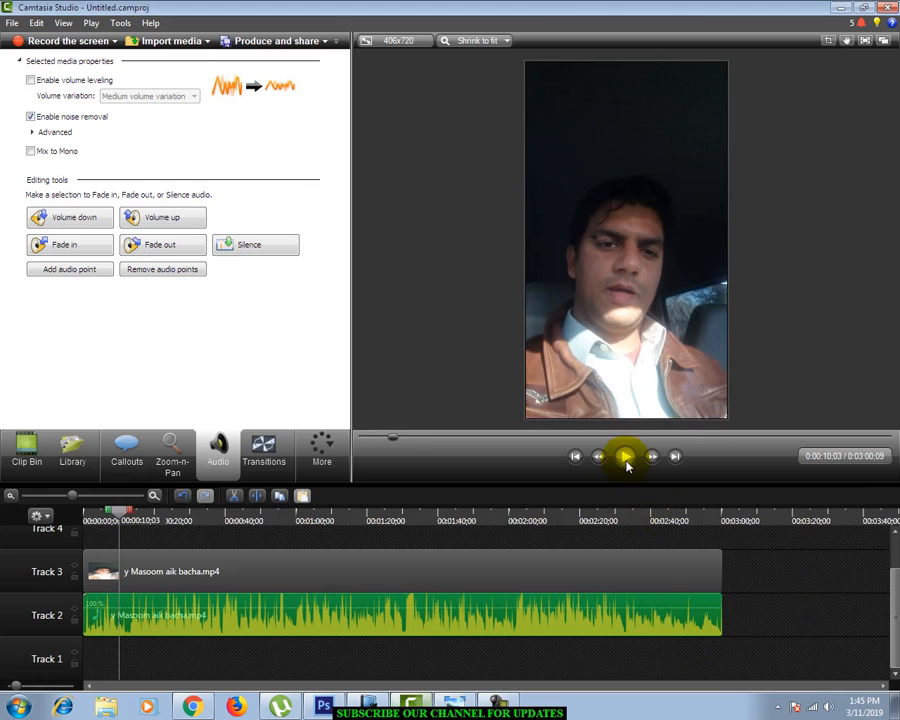
# Lower the Track 2 audio clip's volume well below its original level in repeated steps.
pyautogui.click(75, 218)
pyautogui.click(75, 218)
pyautogui.click(75, 218)
pyautogui.click(75, 218)
pyautogui.click(75, 218)
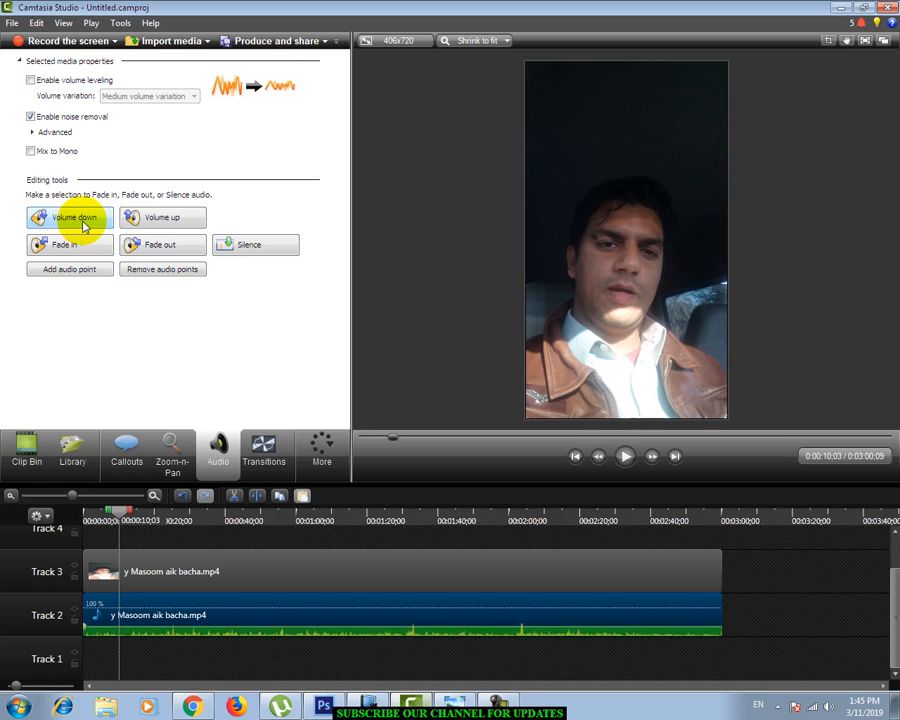
# Play the quieter audio for a few seconds with the system volume at 100, and pause.
pyautogui.click(829, 712)
pyautogui.moveTo(824, 527)
pyautogui.mouseDown()
pyautogui.moveTo(826, 578)
pyautogui.moveTo(824, 532)
pyautogui.mouseUp()
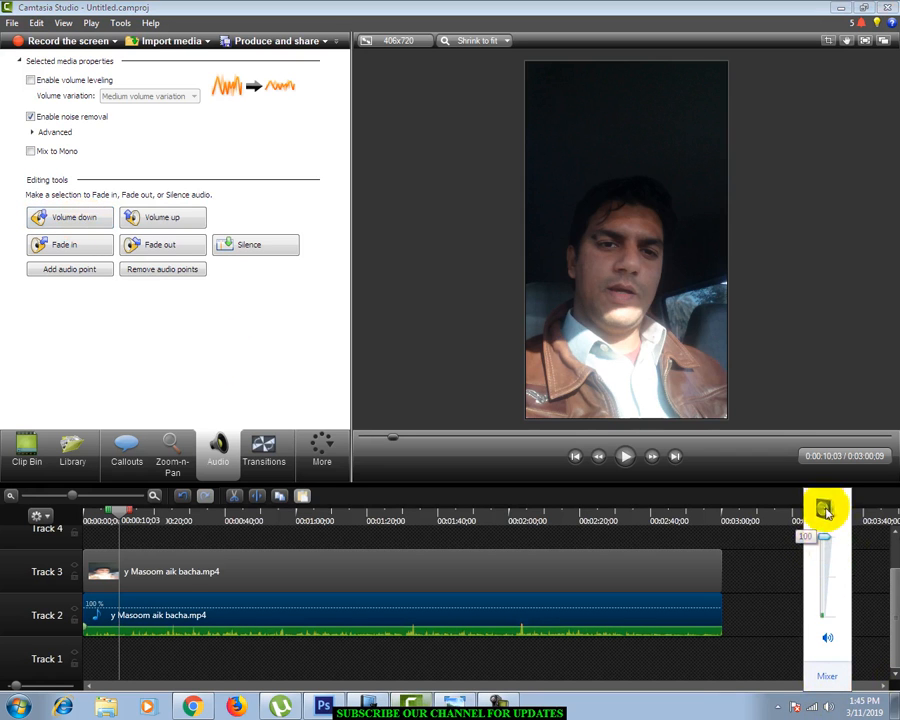
pyautogui.click(625, 456)
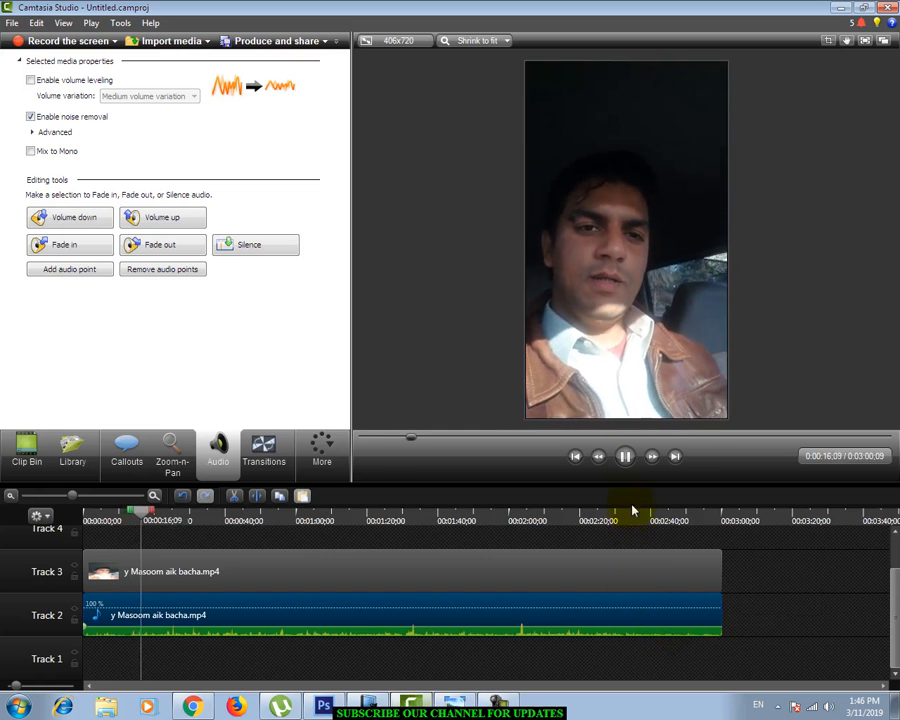
pyautogui.click(627, 456)
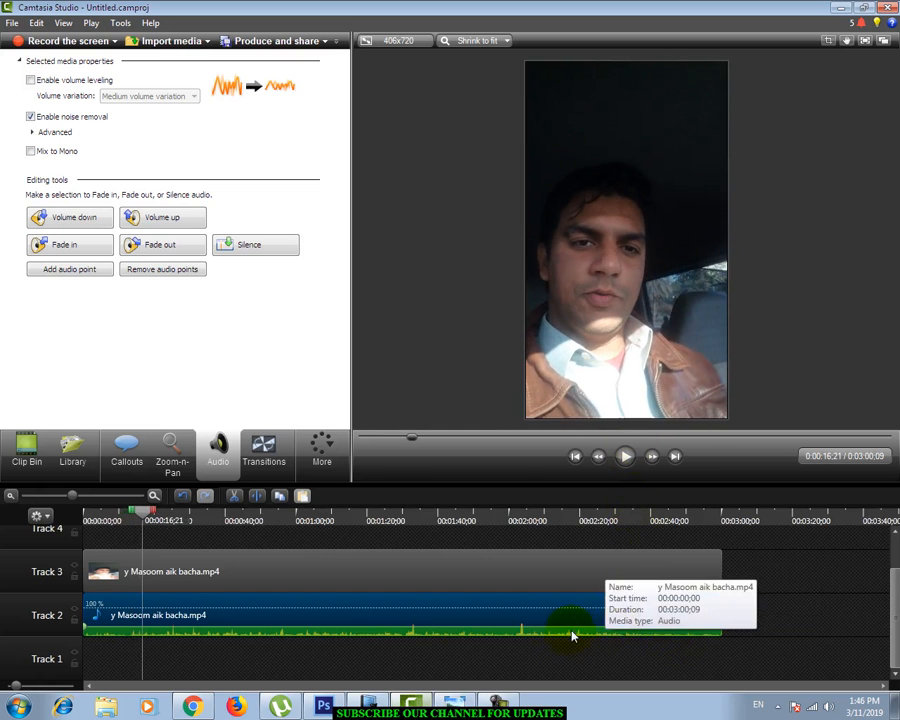
# Raise the Track 2 audio clip's volume back to the maximum and play a short stretch to check it.
pyautogui.click(177, 222)
pyautogui.click(177, 225)
pyautogui.click(173, 228)
pyautogui.click(173, 228)
pyautogui.click(173, 228)
pyautogui.click(173, 228)
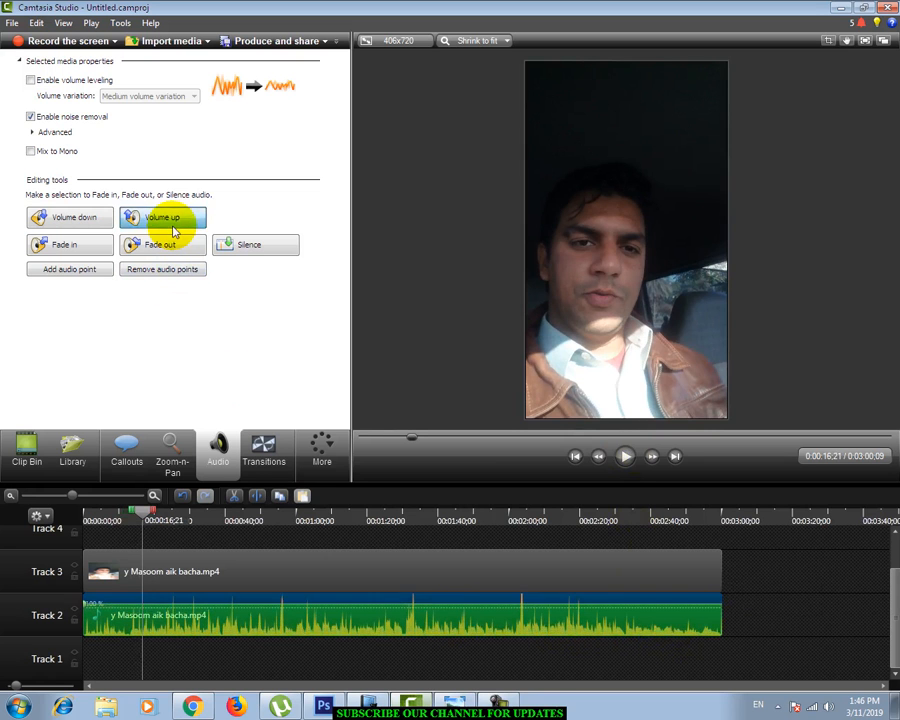
pyautogui.click(173, 228)
pyautogui.click(173, 228)
pyautogui.click(173, 228)
pyautogui.click(173, 228)
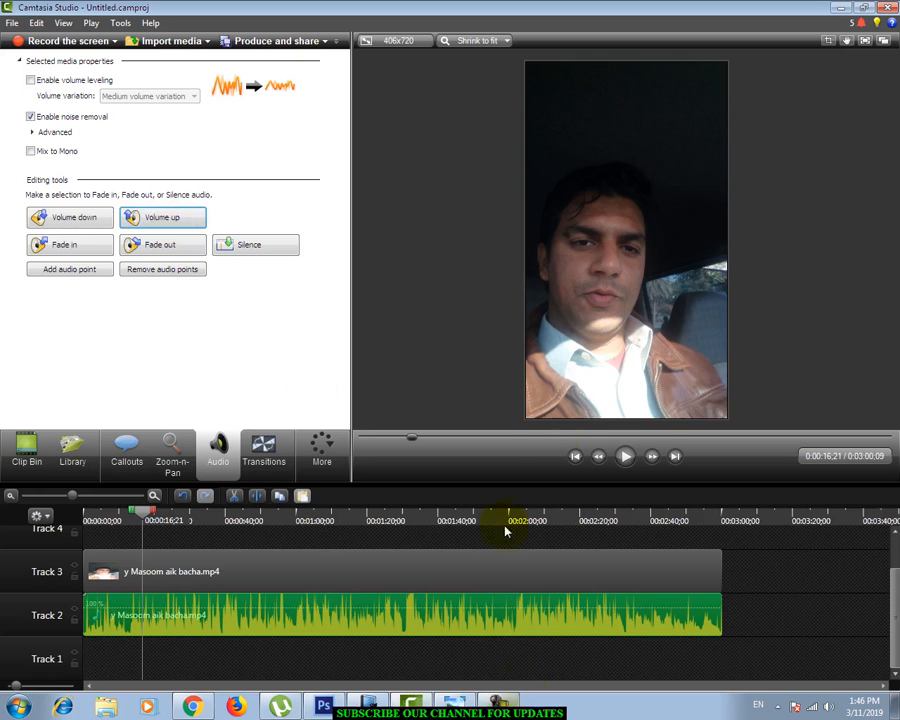
pyautogui.click(626, 458)
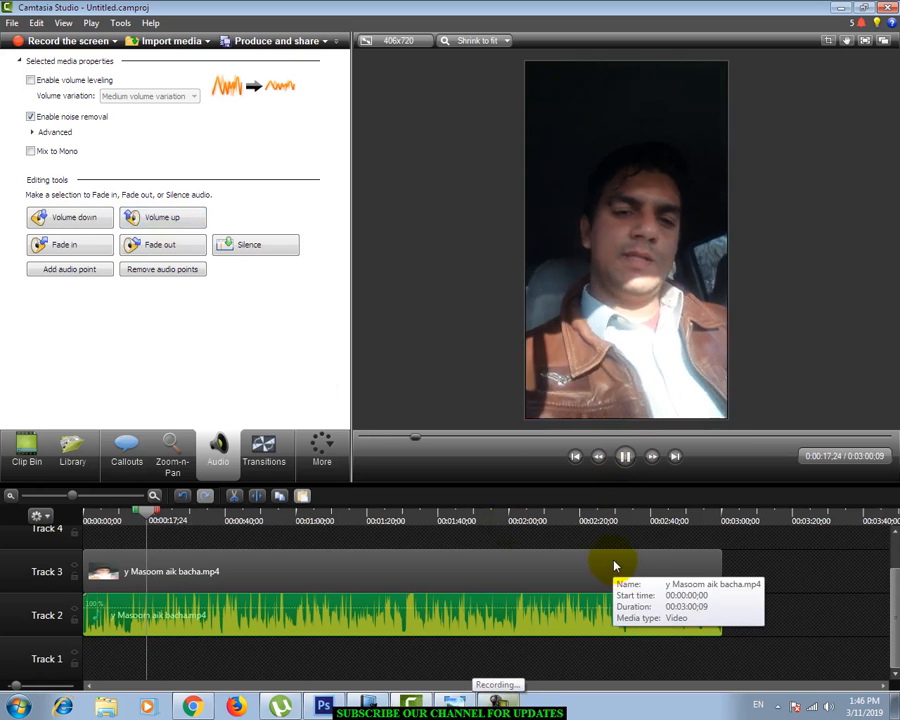
pyautogui.click(627, 465)
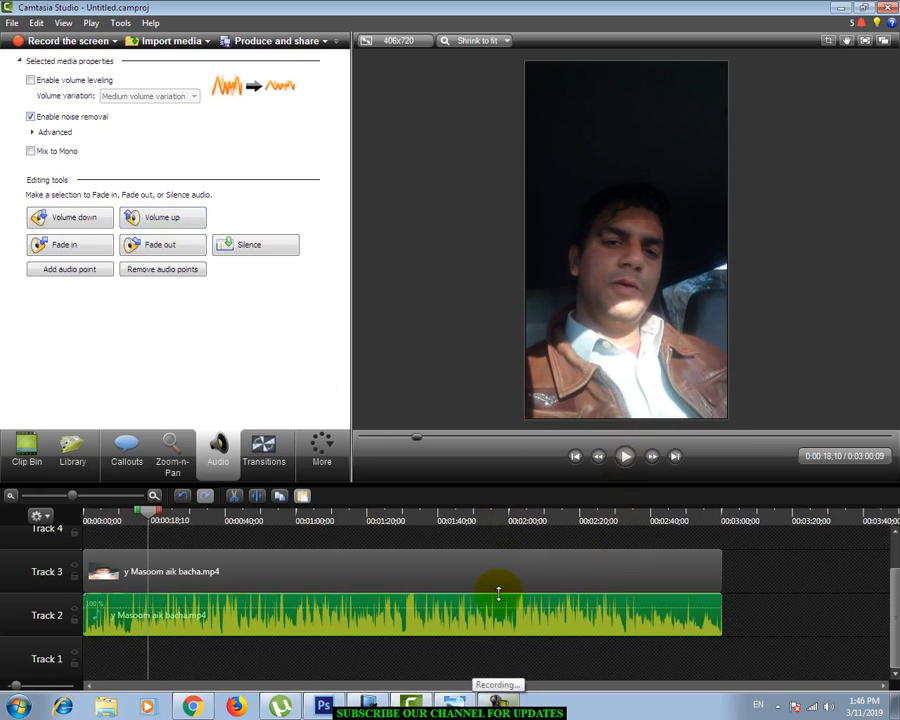
# Try lowering the Track 2 volume line directly on the timeline, and bring it back to the maximum.
pyautogui.moveTo(502, 603)
pyautogui.mouseDown()
pyautogui.moveTo(502, 620)
pyautogui.moveTo(496, 598)
pyautogui.mouseUp()
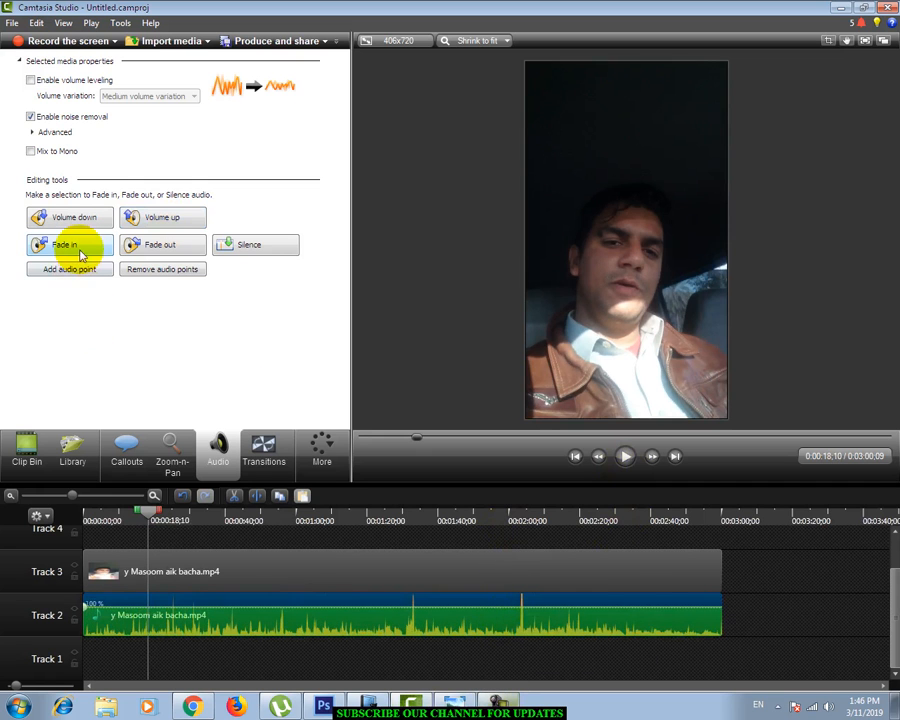
pyautogui.click(302, 596)
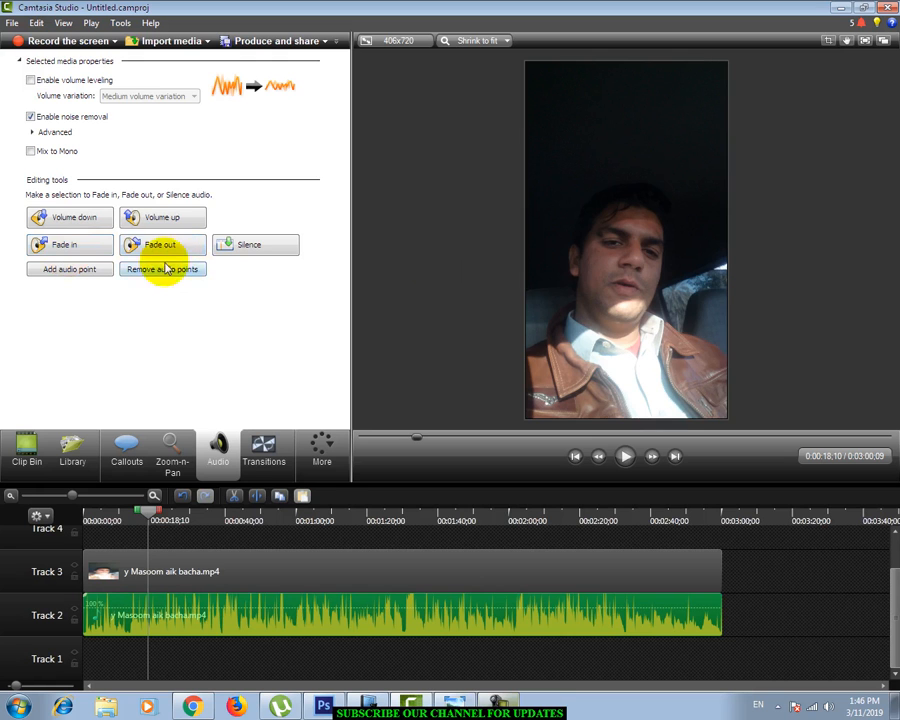
# Add a fade-in to the Track 2 audio, stretch it to about 27 seconds, and preview it from the beginning.
pyautogui.click(95, 250)
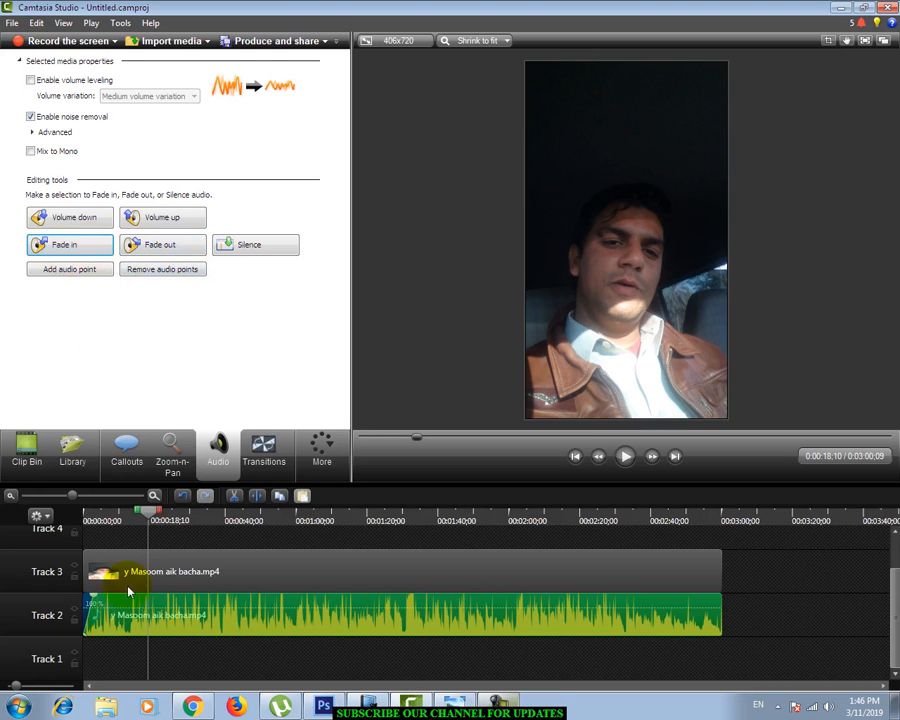
pyautogui.click(83, 254)
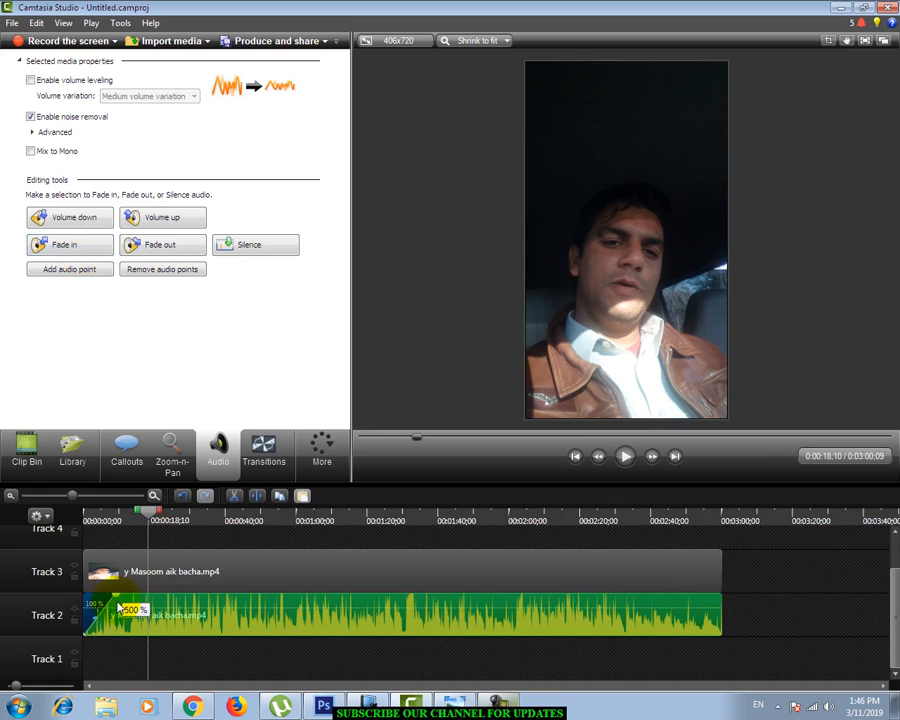
pyautogui.moveTo(155, 612); pyautogui.dragTo(181, 616)
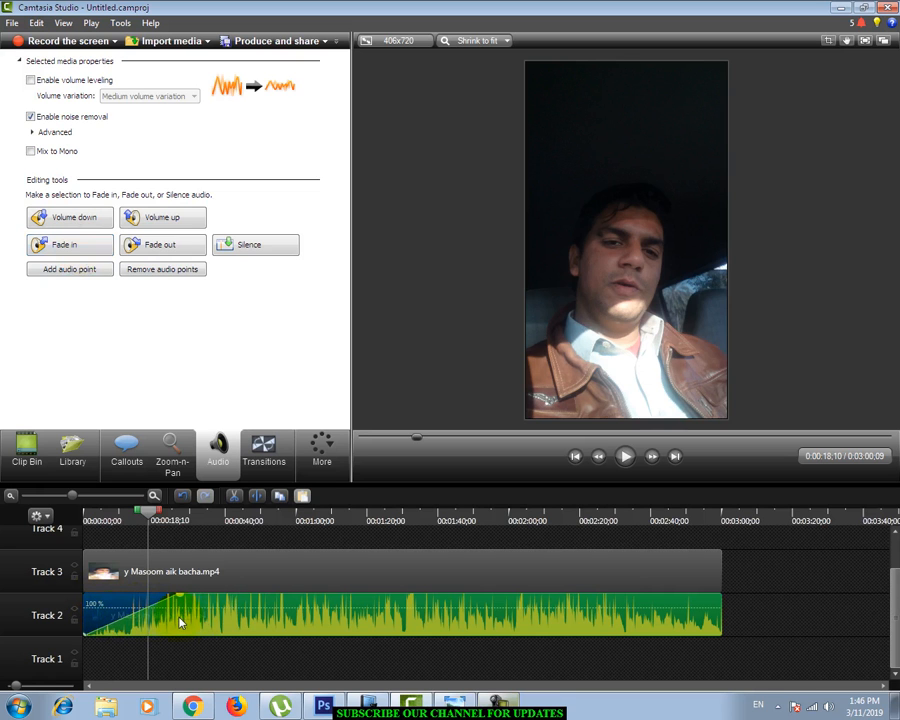
pyautogui.moveTo(152, 518); pyautogui.dragTo(90, 518)
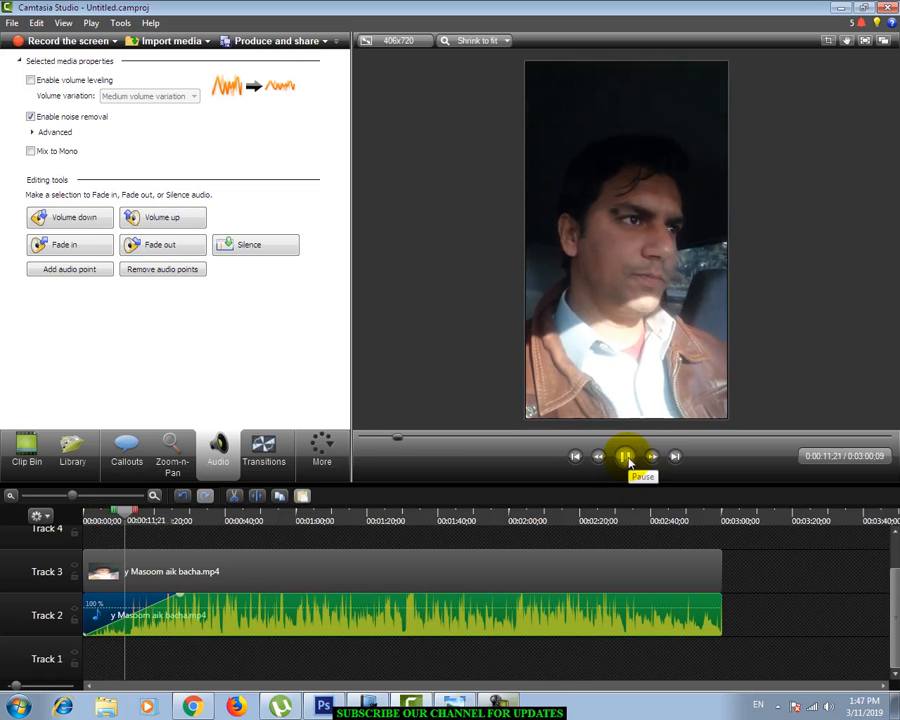
pyautogui.click(625, 457)
# Shorten the Track 2 fade-in to about 8 seconds and preview it from the beginning.
pyautogui.moveTo(183, 602); pyautogui.dragTo(120, 604)
pyautogui.moveTo(90, 516); pyautogui.dragTo(85, 518)
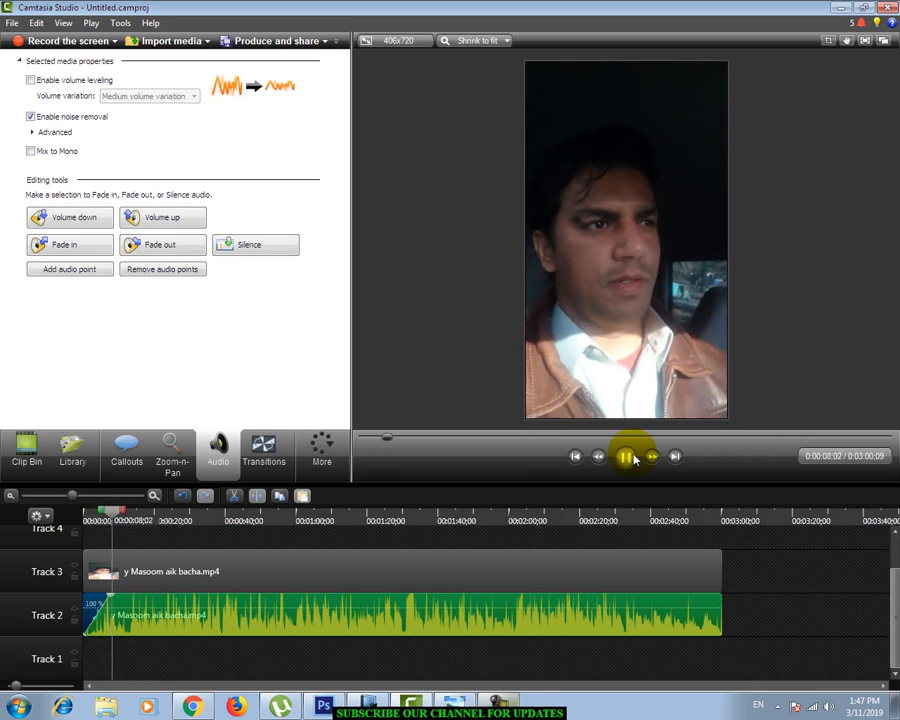
pyautogui.click(631, 457)
# Add a fade-out at the end of the Track 2 audio, lengthen it to about 9 seconds, and preview the ending.
pyautogui.moveTo(113, 516); pyautogui.dragTo(707, 520)
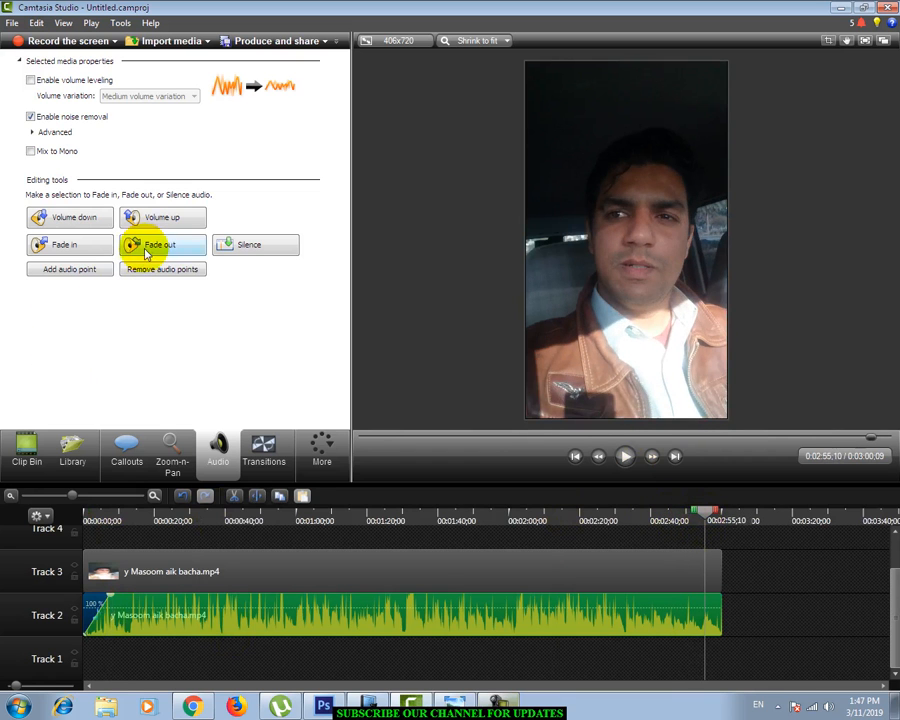
pyautogui.click(147, 247)
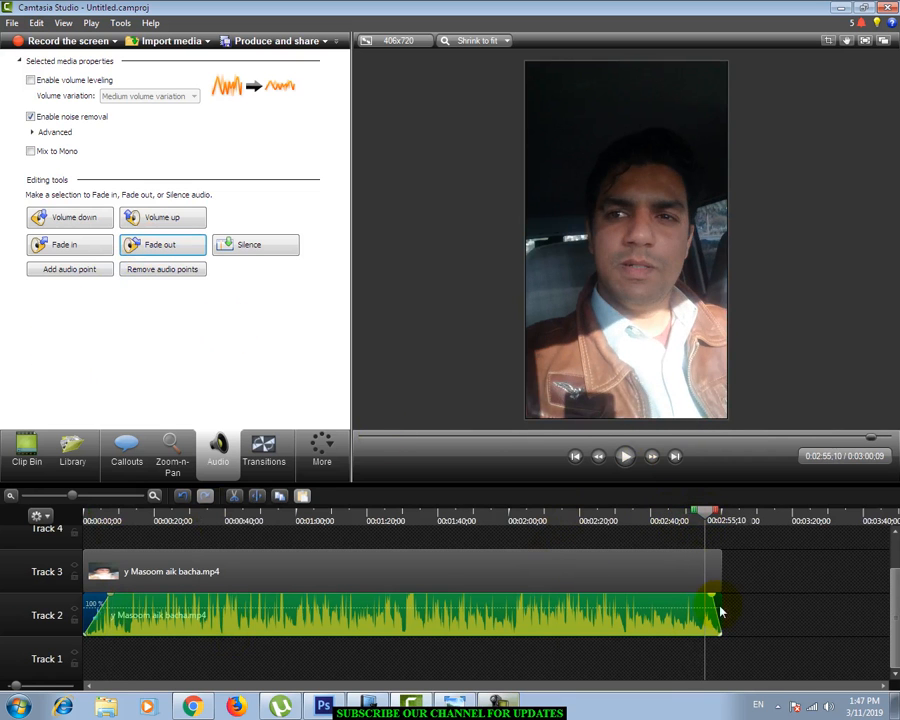
pyautogui.moveTo(704, 519); pyautogui.dragTo(670, 518)
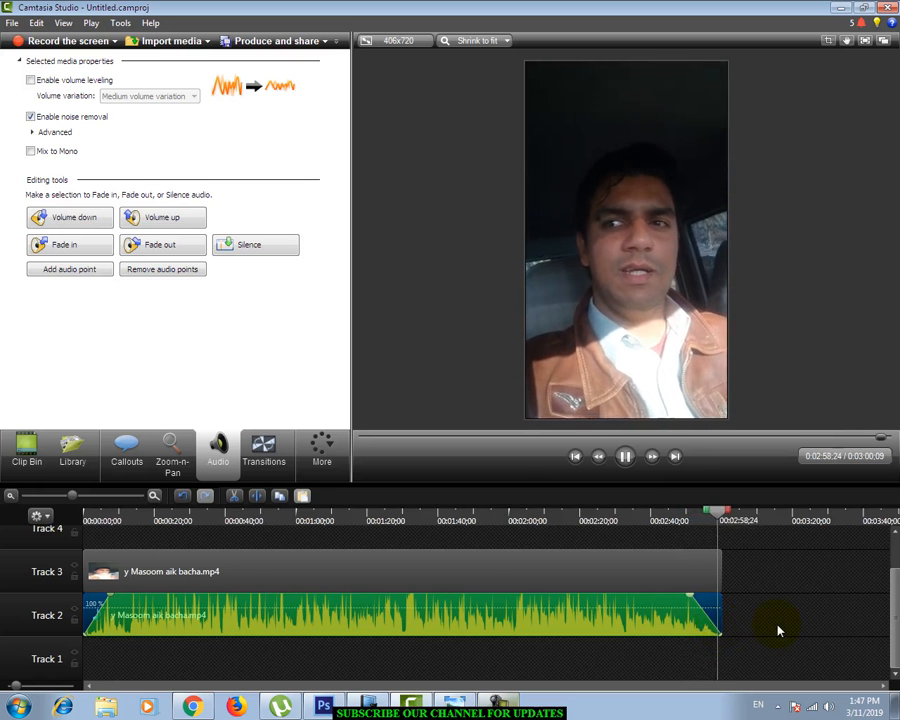
pyautogui.click(624, 457)
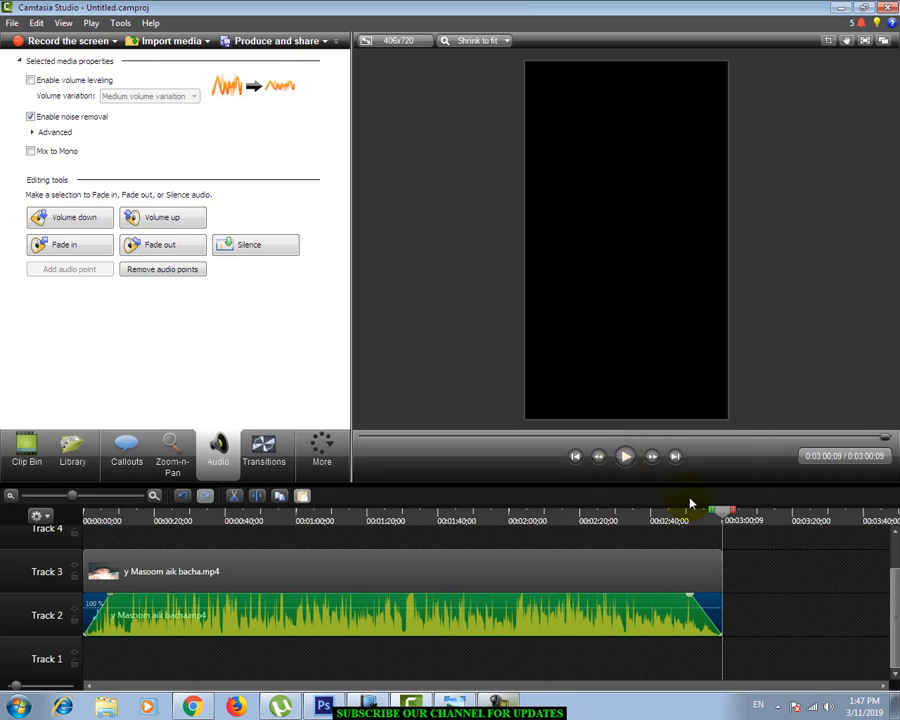
# Add an audio point to the Track 2 clip at 00:01:56;25.
pyautogui.moveTo(713, 517); pyautogui.dragTo(497, 512)
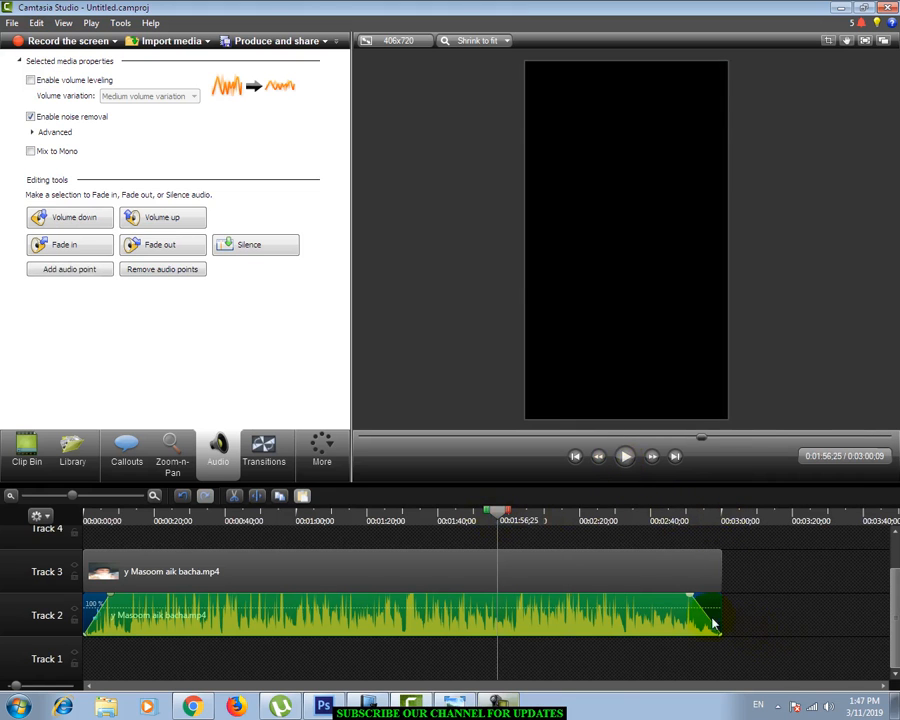
pyautogui.click(60, 271)
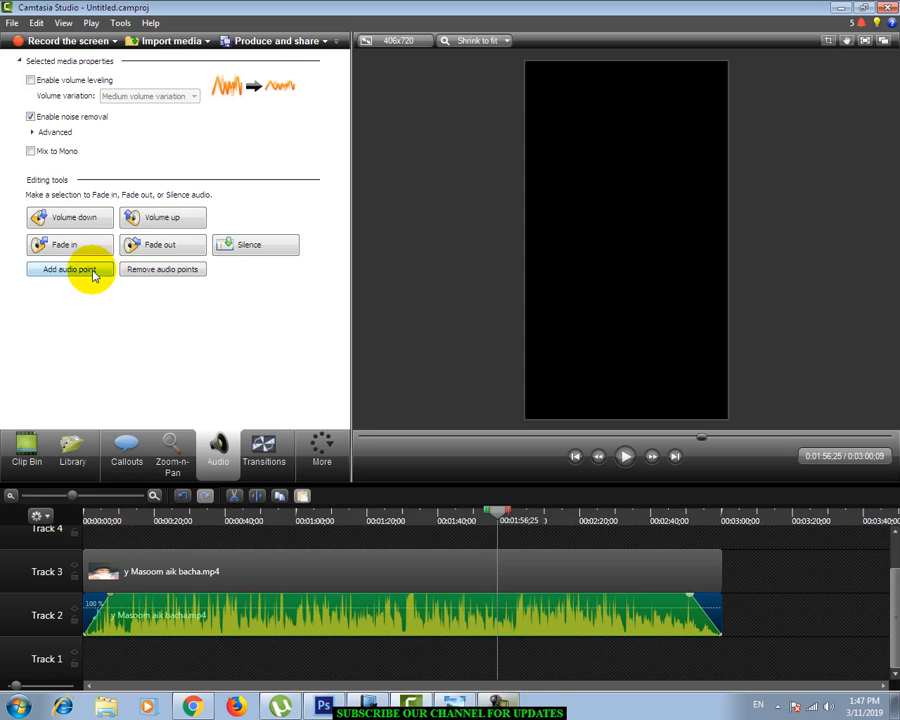
pyautogui.click(92, 272)
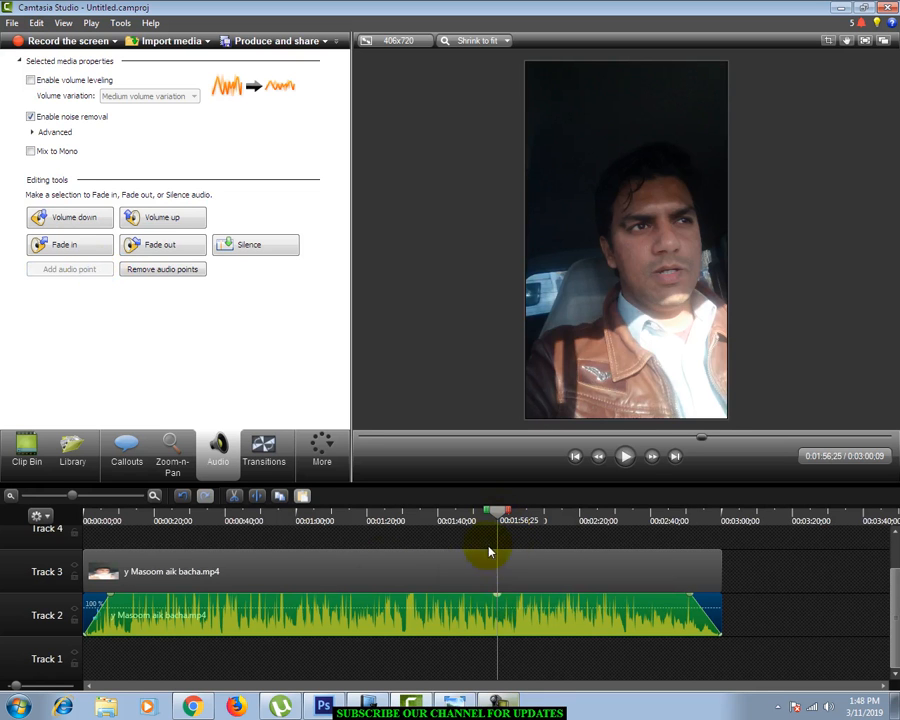
# Add another audio point to the Track 2 clip at 00:01:24;15 and lower its volume to about 92%.
pyautogui.moveTo(498, 521); pyautogui.dragTo(383, 520)
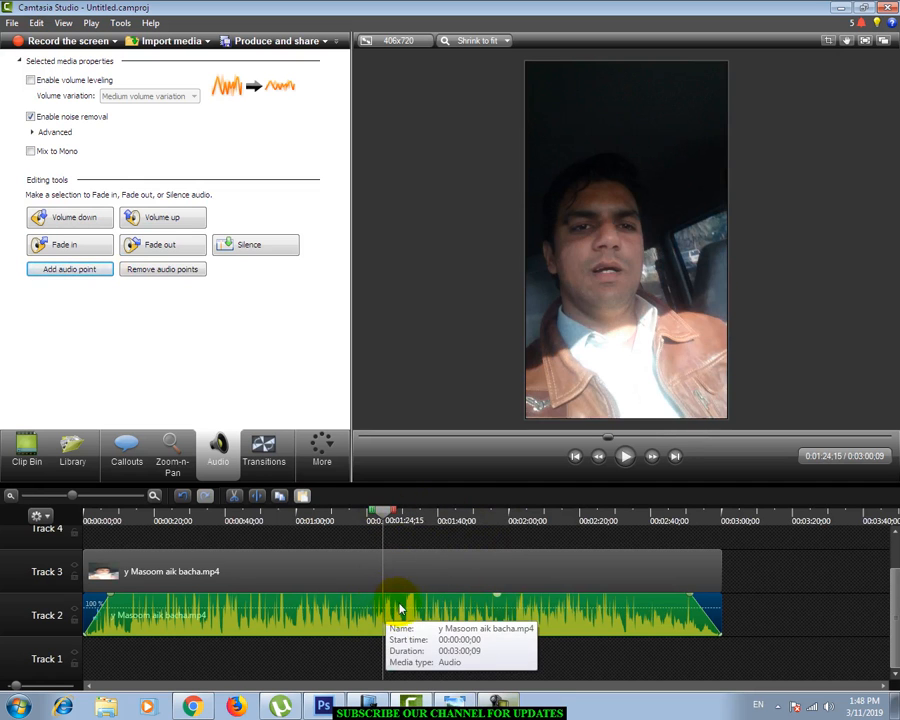
pyautogui.click(78, 278)
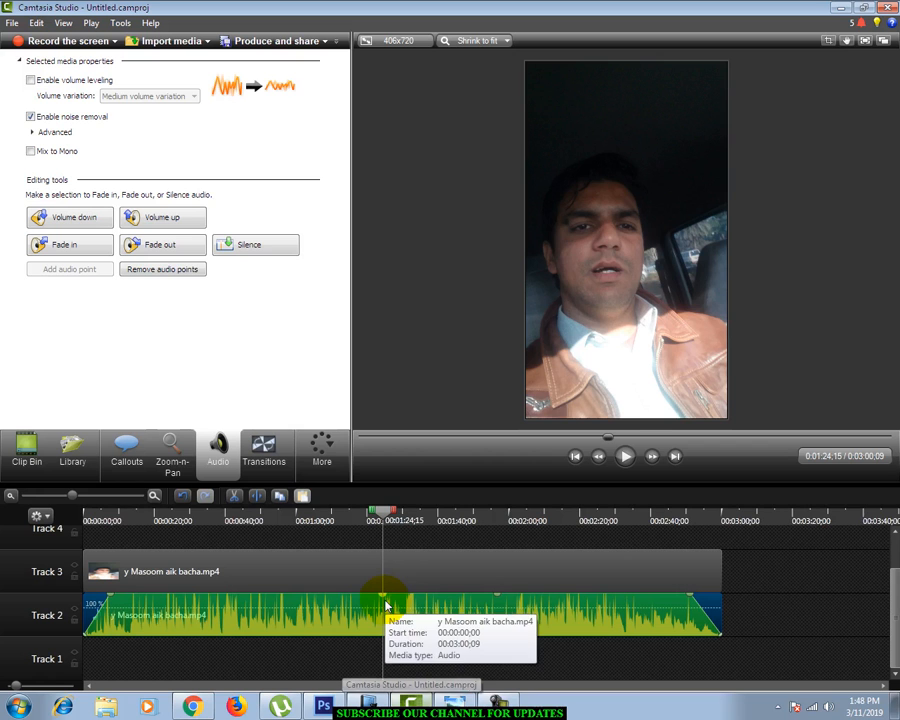
pyautogui.moveTo(384, 601); pyautogui.dragTo(383, 622)
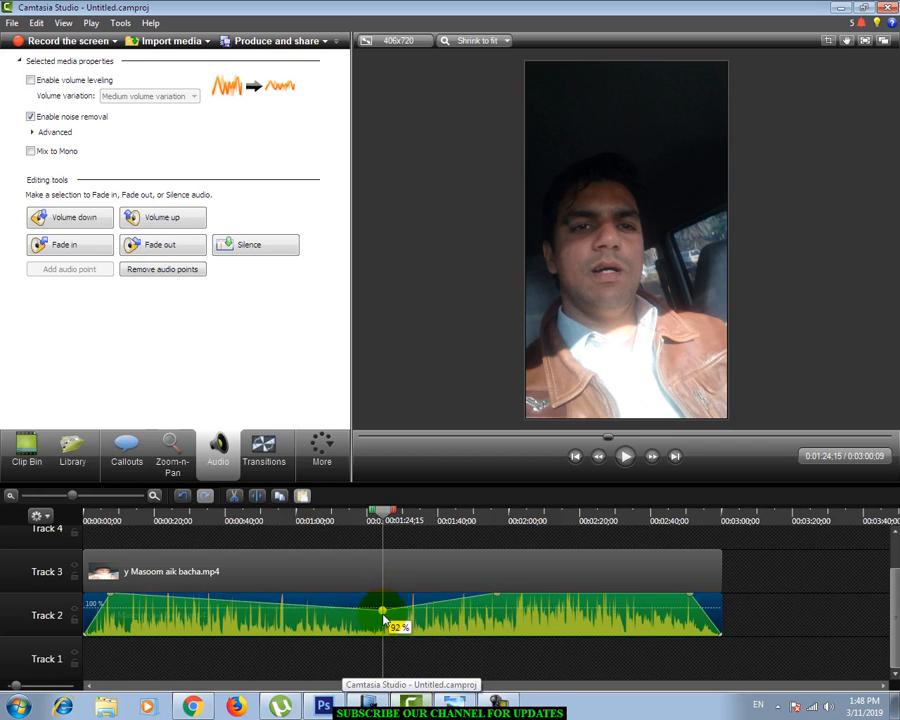
# Slightly lower the Track 2 audio point at 00:01:56;25 and raise the one at 00:01:24;15 to just above 100%.
pyautogui.click(497, 605)
pyautogui.moveTo(500, 613)
pyautogui.mouseDown()
pyautogui.moveTo(501, 625)
pyautogui.moveTo(498, 597)
pyautogui.mouseUp()
pyautogui.moveTo(383, 613); pyautogui.dragTo(383, 601)
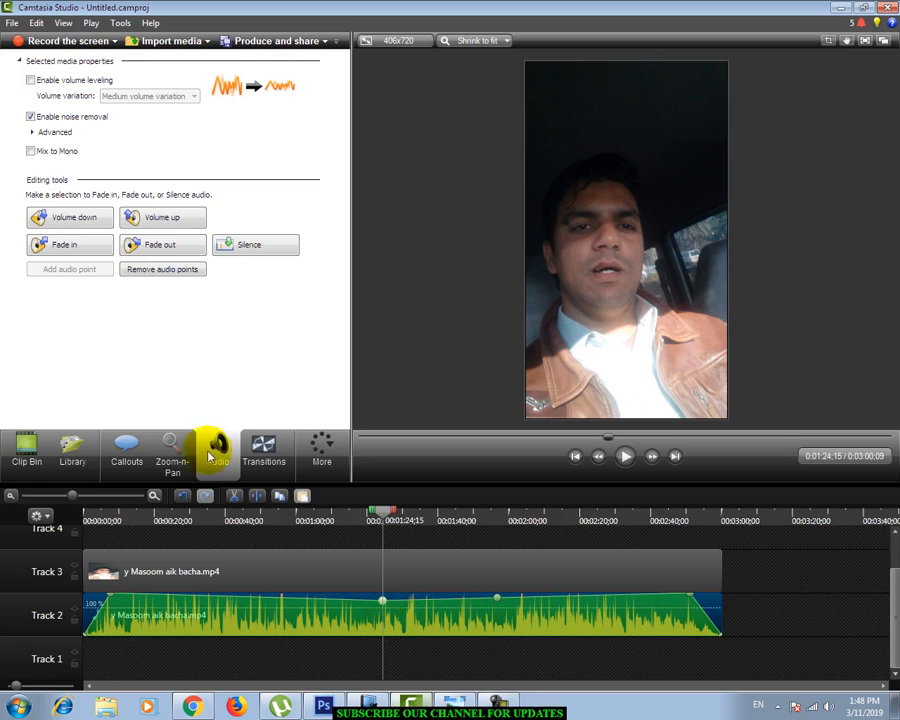
# Remove all audio points from the Track 2 clip and deselect it.
pyautogui.click(152, 271)
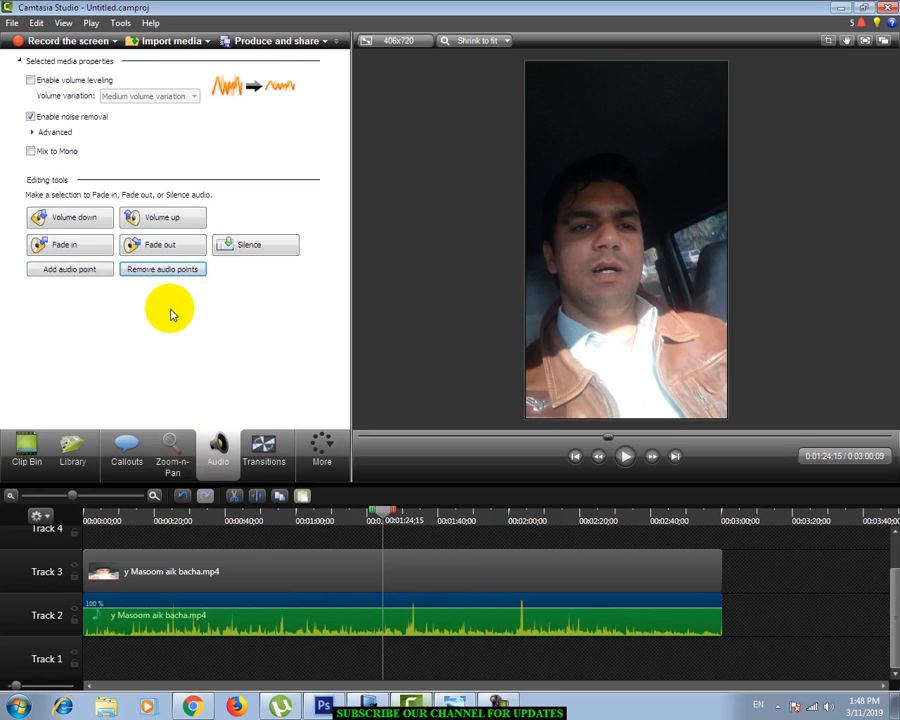
pyautogui.click(548, 673)
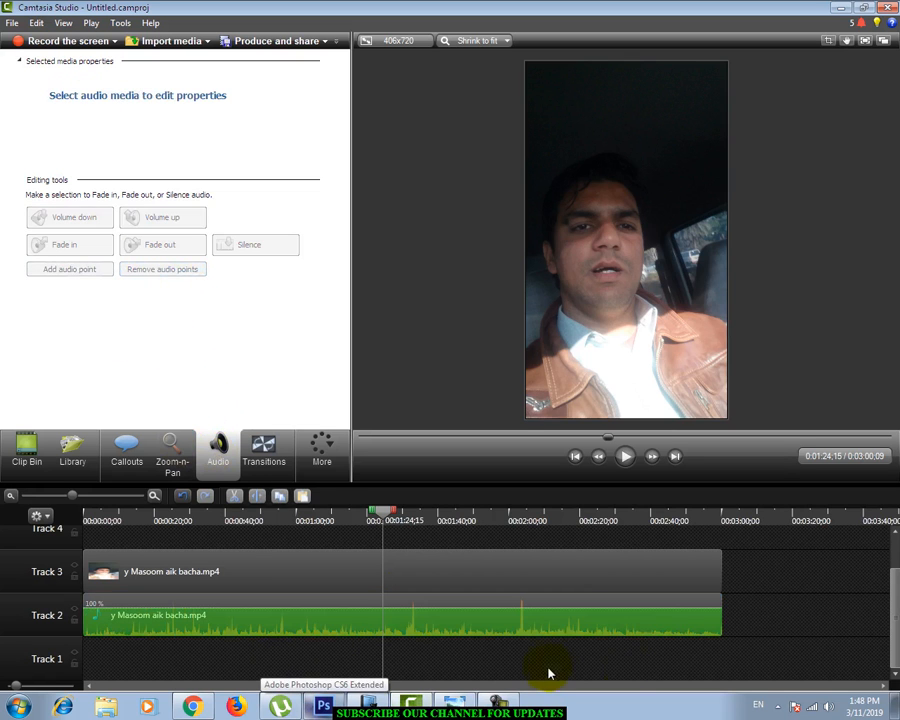
# Delete the separated audio clip from Track 2 and preview the remaining video on Track 3.
pyautogui.click(269, 561)
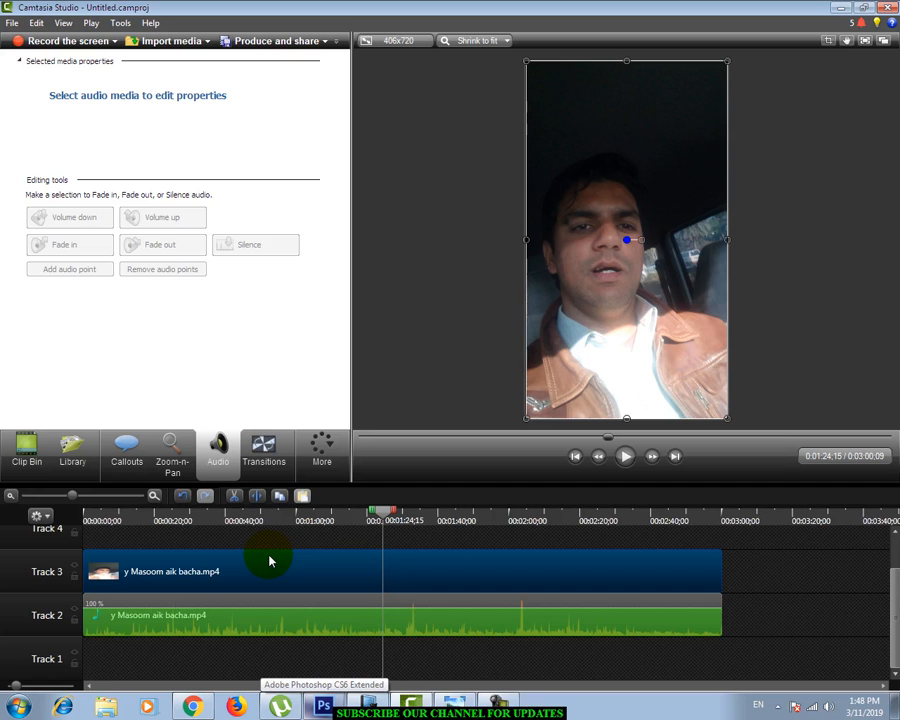
pyautogui.click(228, 622)
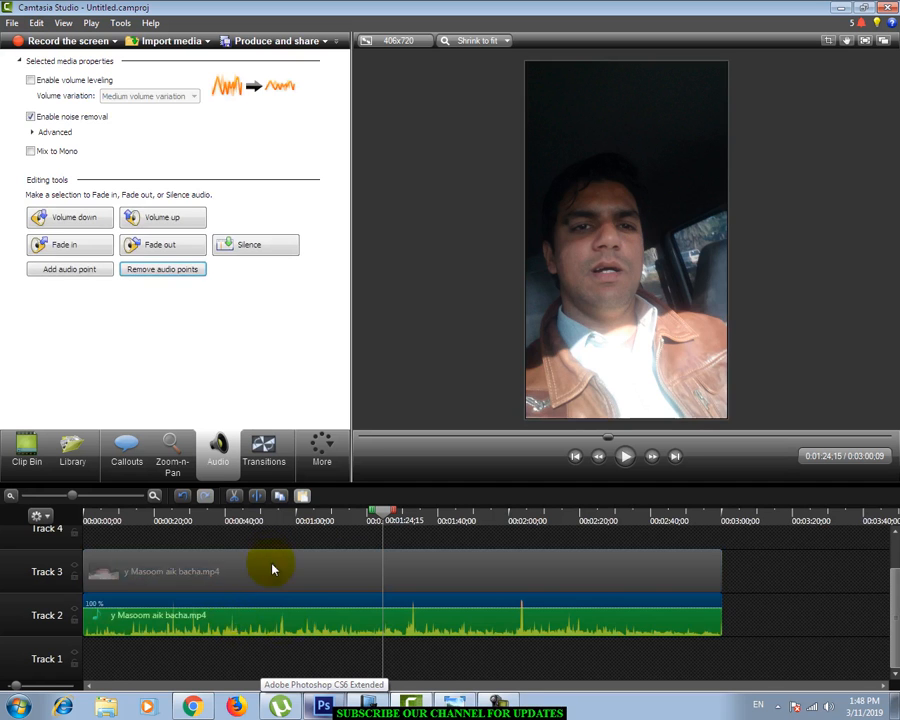
pyautogui.click(272, 569)
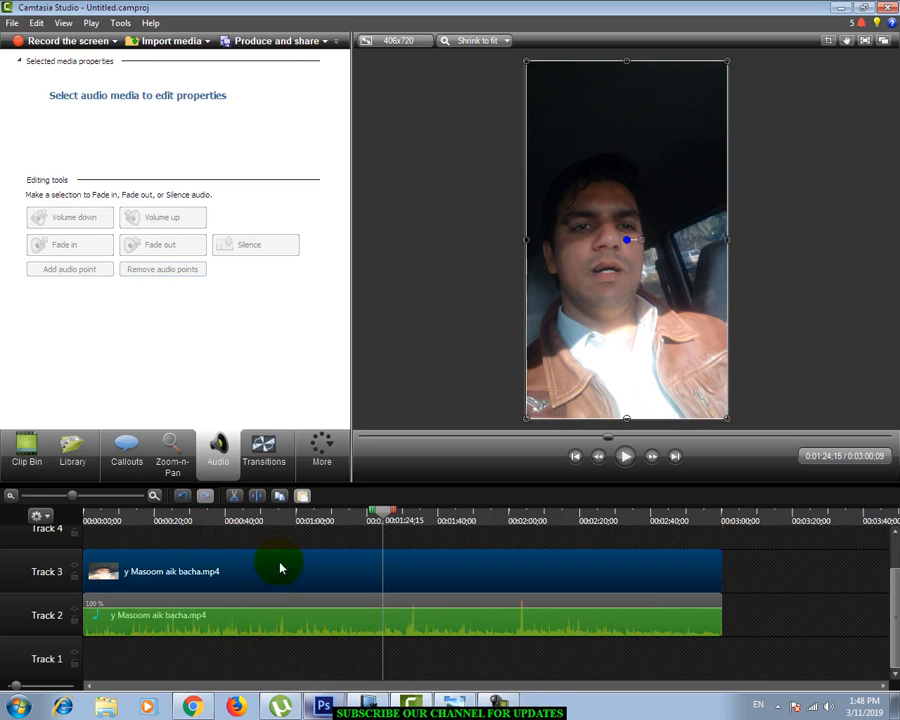
pyautogui.click(250, 626)
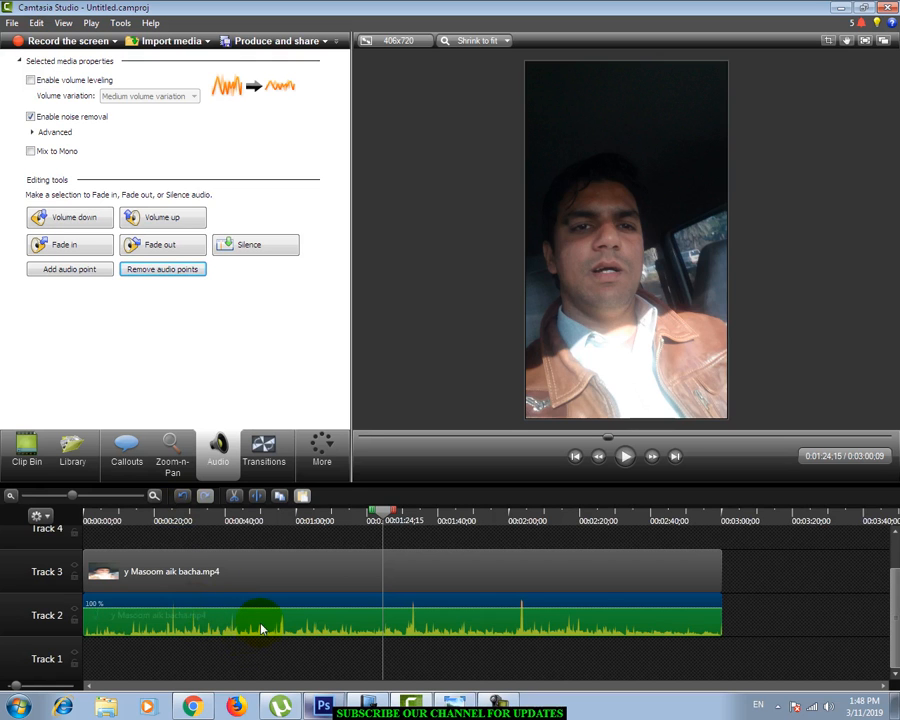
pyautogui.press('Delete')
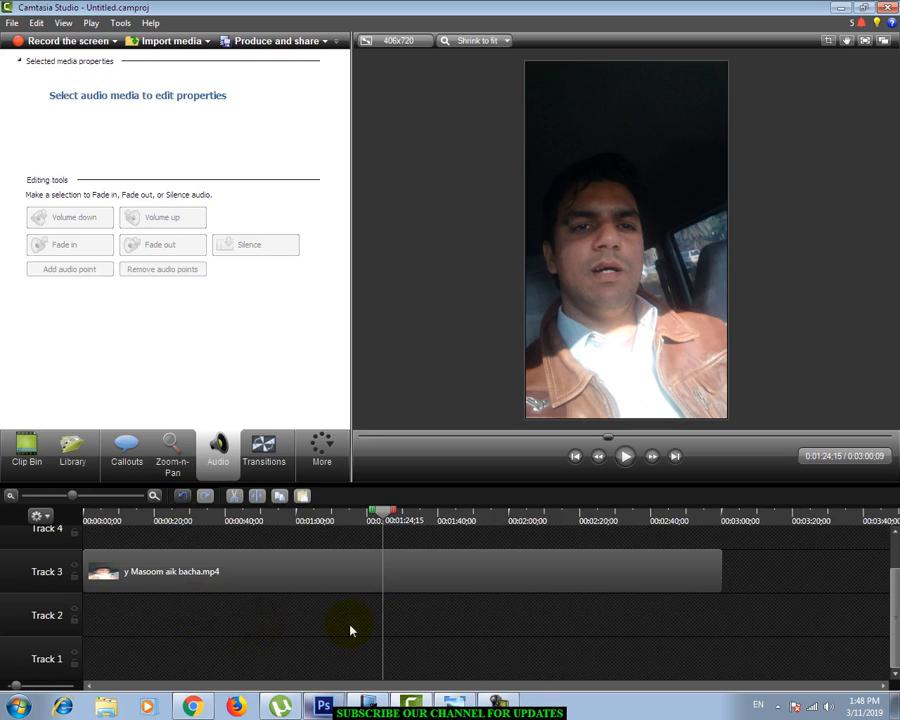
pyautogui.click(627, 460)
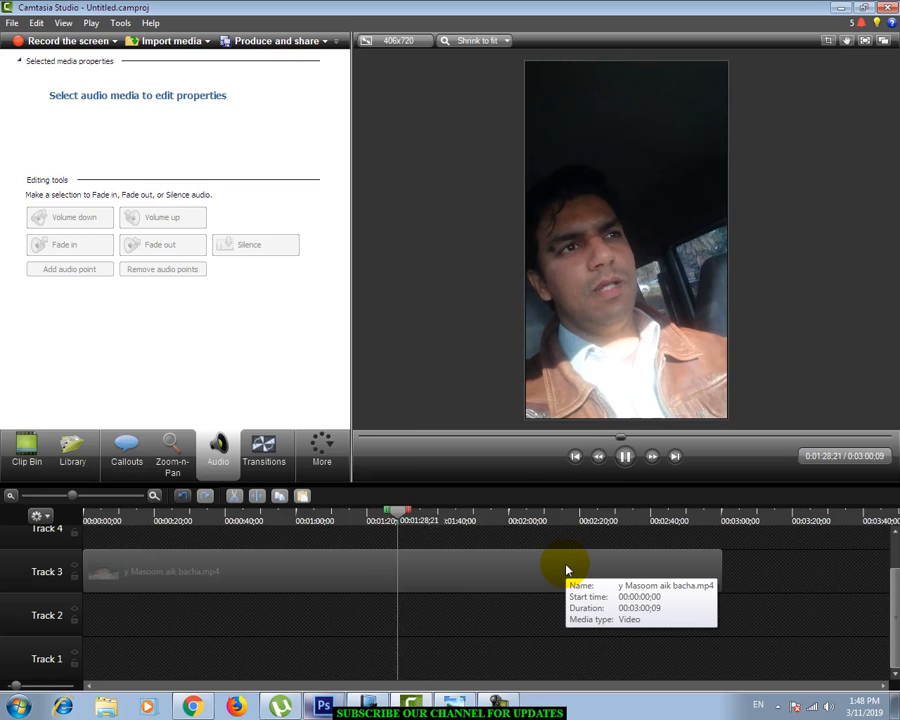
pyautogui.click(625, 457)
# Preview the Full Song from the Library's Music - Bare Knuckles folder and place it at the start of Track 2.
pyautogui.click(71, 455)
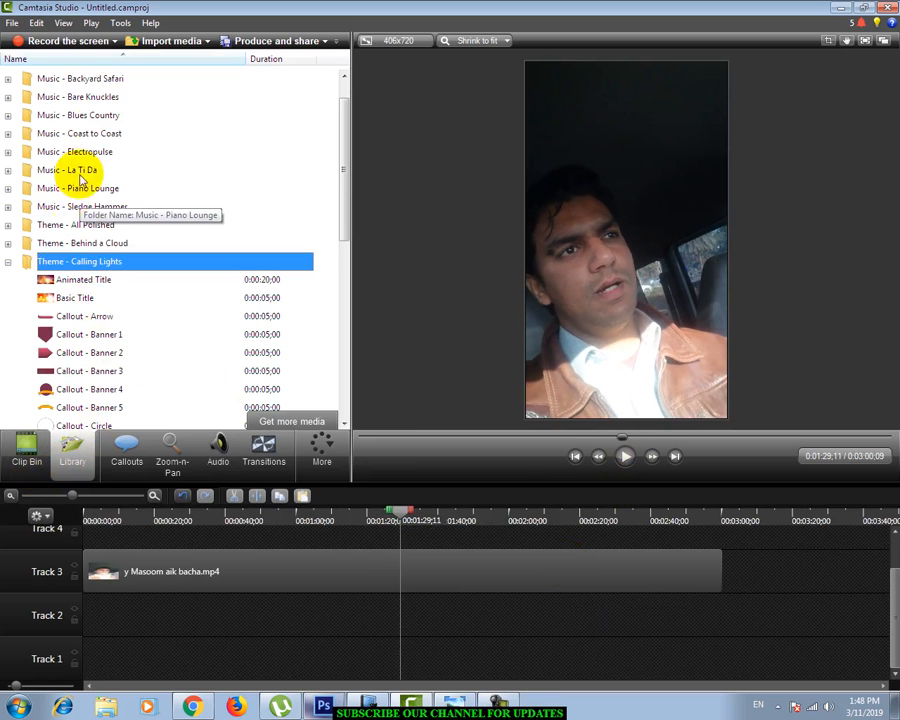
pyautogui.click(8, 97)
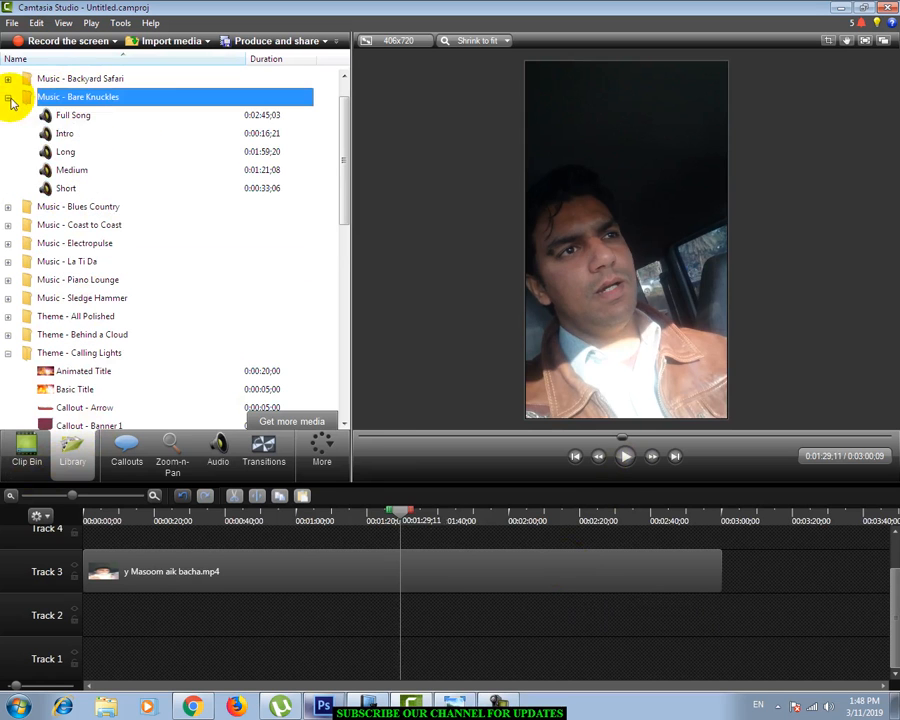
pyautogui.doubleClick(80, 118)
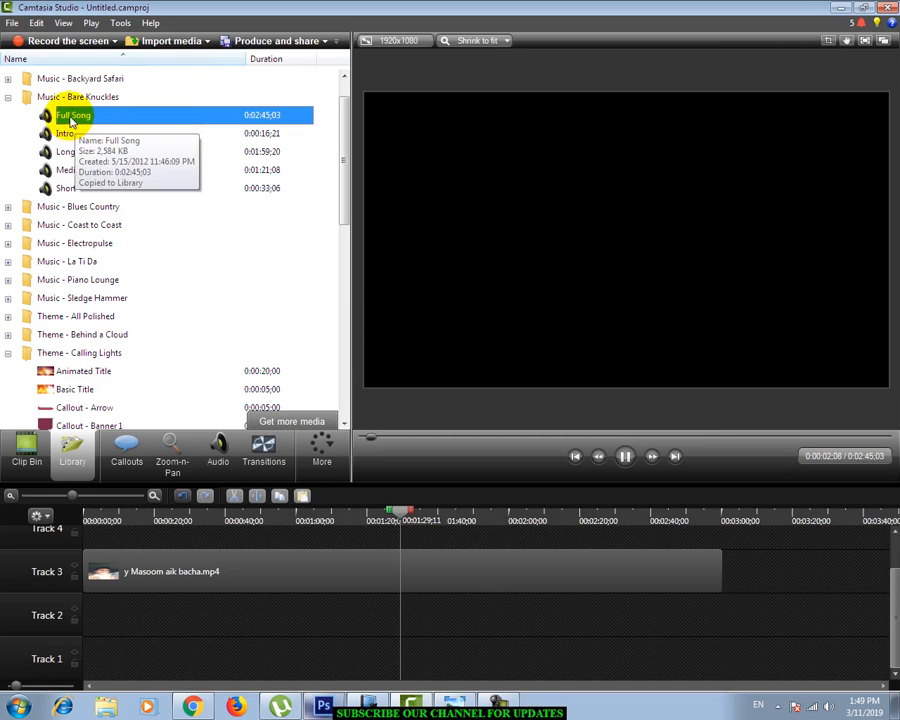
pyautogui.moveTo(143, 615); pyautogui.dragTo(237, 613)
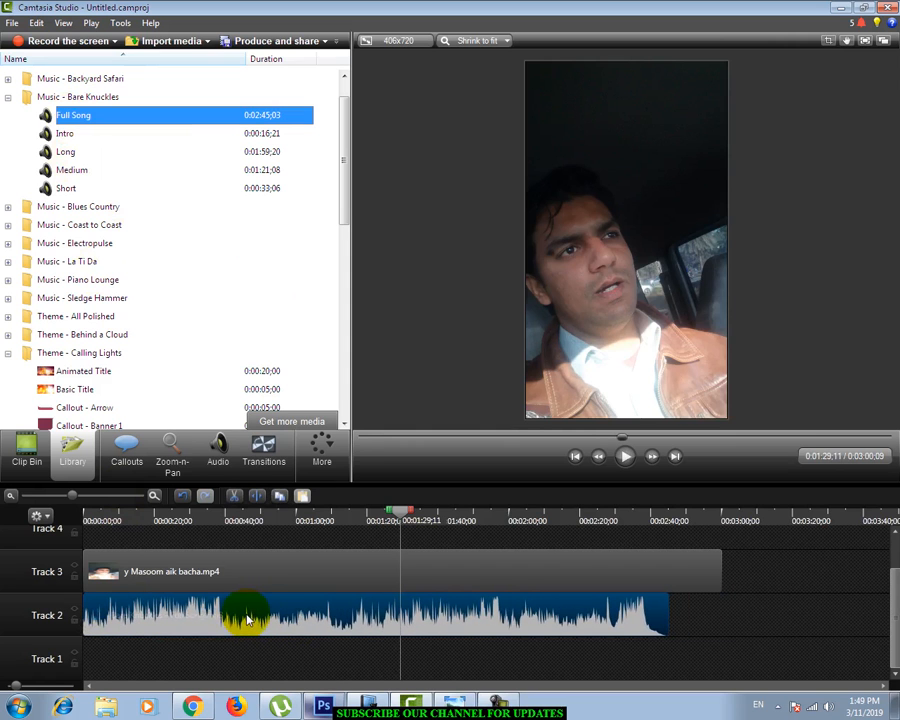
# Trim the end of the Track 3 video so it ends together with the music clip on Track 2.
pyautogui.moveTo(667, 612)
pyautogui.mouseDown()
pyautogui.moveTo(702, 612)
pyautogui.moveTo(677, 615)
pyautogui.mouseUp()
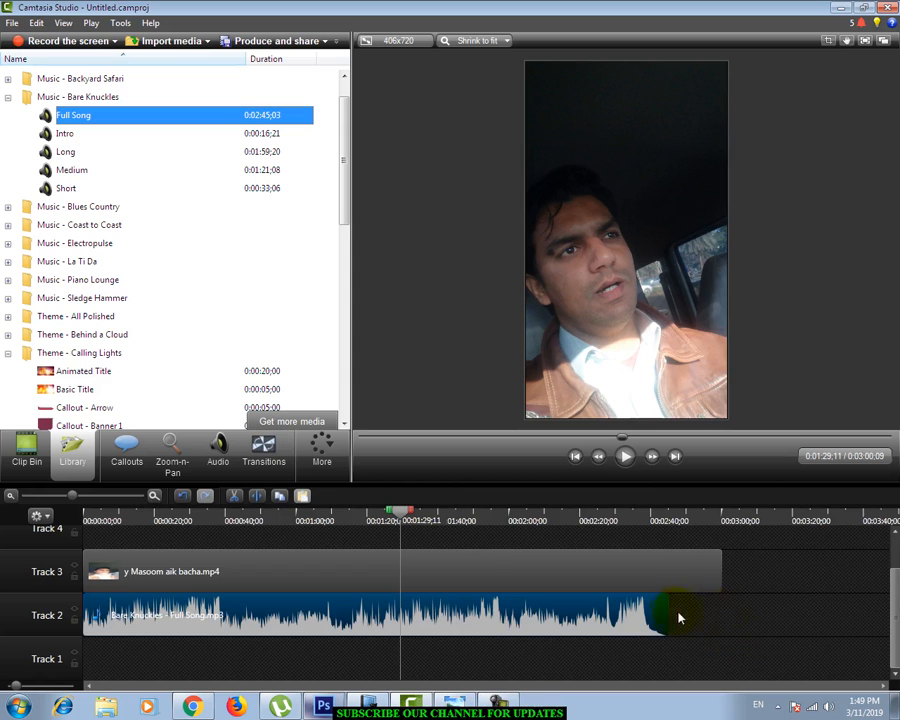
pyautogui.click(715, 579)
pyautogui.click(666, 607)
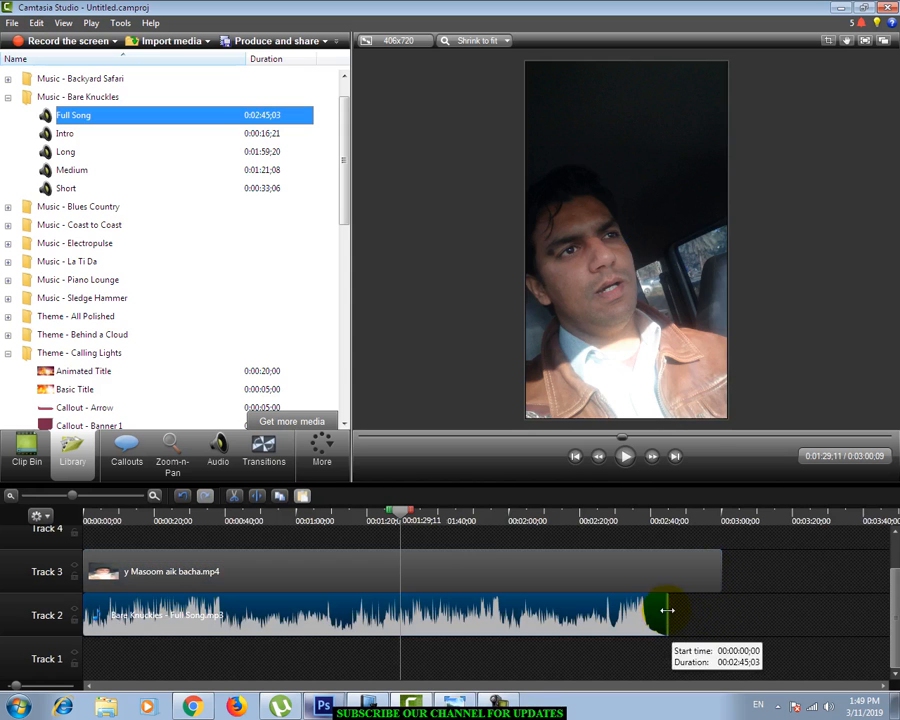
pyautogui.click(704, 572)
pyautogui.moveTo(714, 564); pyautogui.dragTo(669, 568)
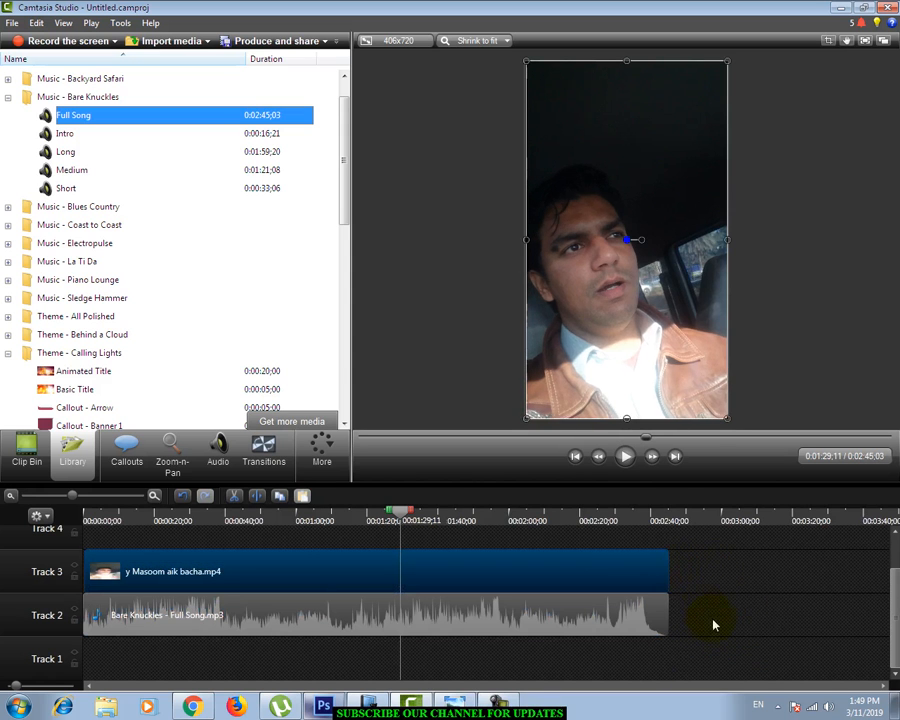
# Preview the video with its new music from about 00:00:03;15.
pyautogui.moveTo(400, 513); pyautogui.dragTo(95, 514)
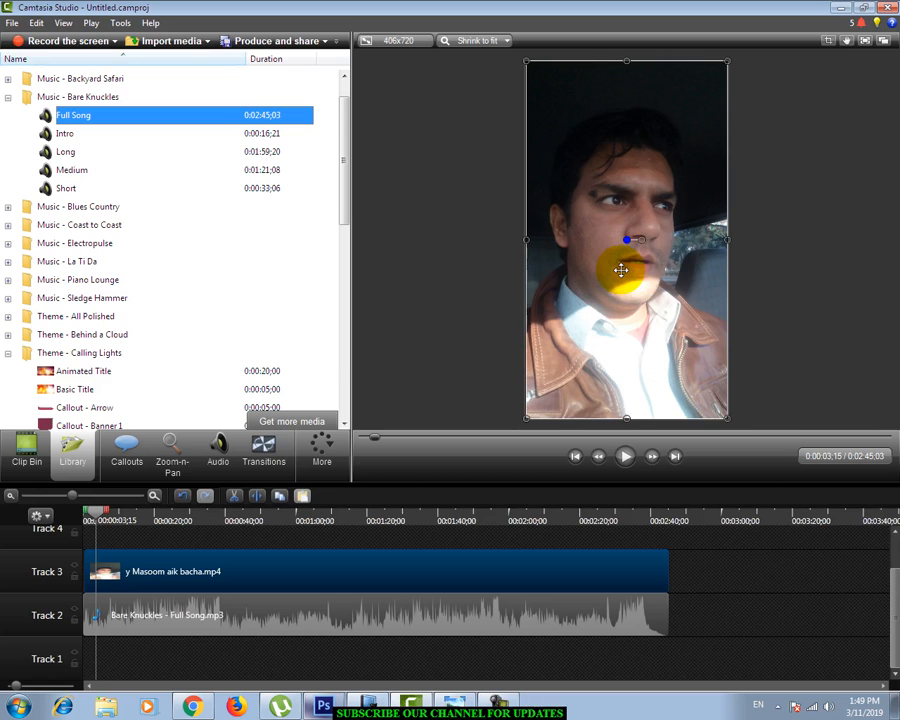
pyautogui.click(625, 456)
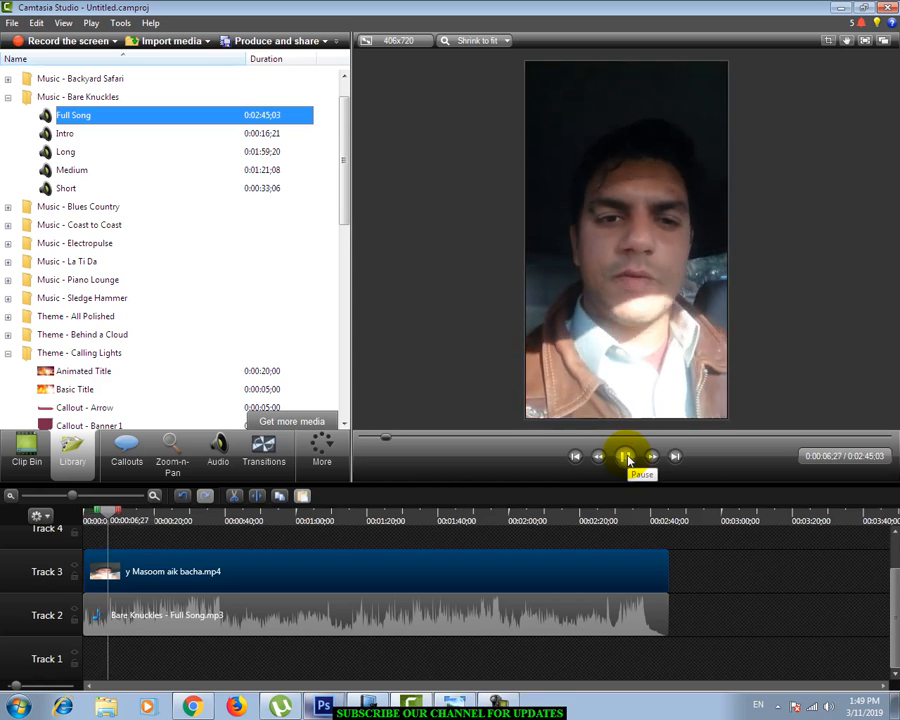
pyautogui.click(625, 456)
# Open the audio editing options for the Bare Knuckles music clip on Track 2.
pyautogui.click(195, 614)
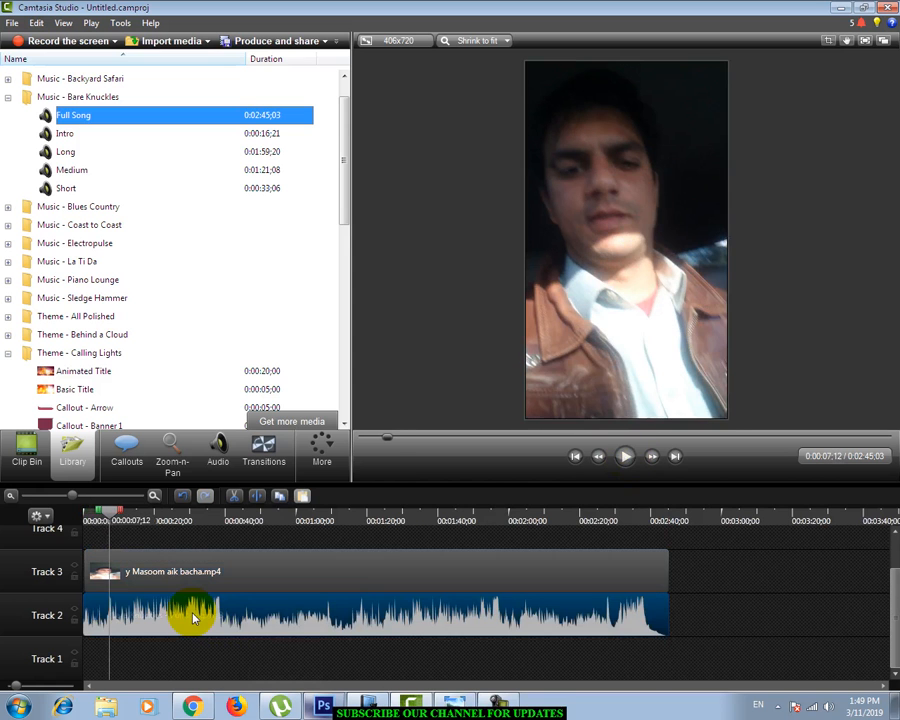
pyautogui.rightClick(226, 600)
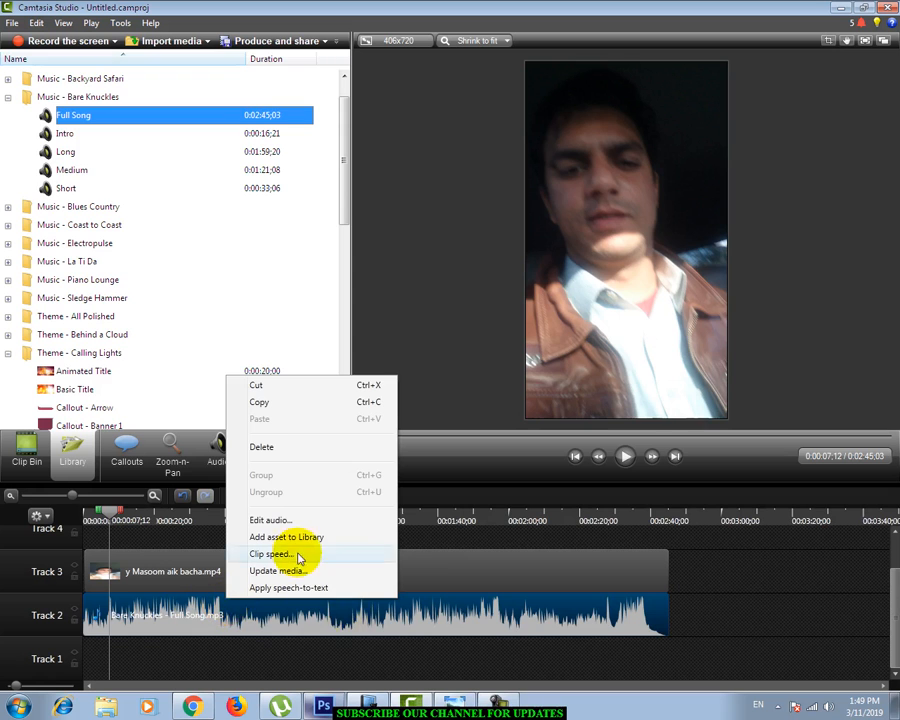
pyautogui.click(272, 520)
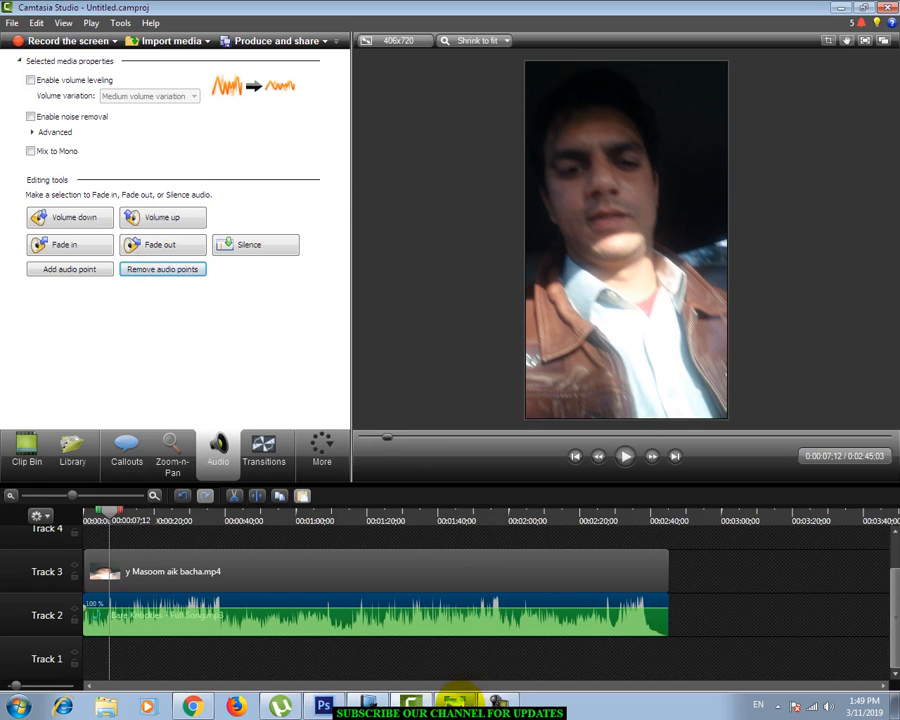
# Switch to Windows Photo Viewer and zoom in and out on the EVERY PIC STATEMENT image to view the subscribe message.
pyautogui.click(453, 703)
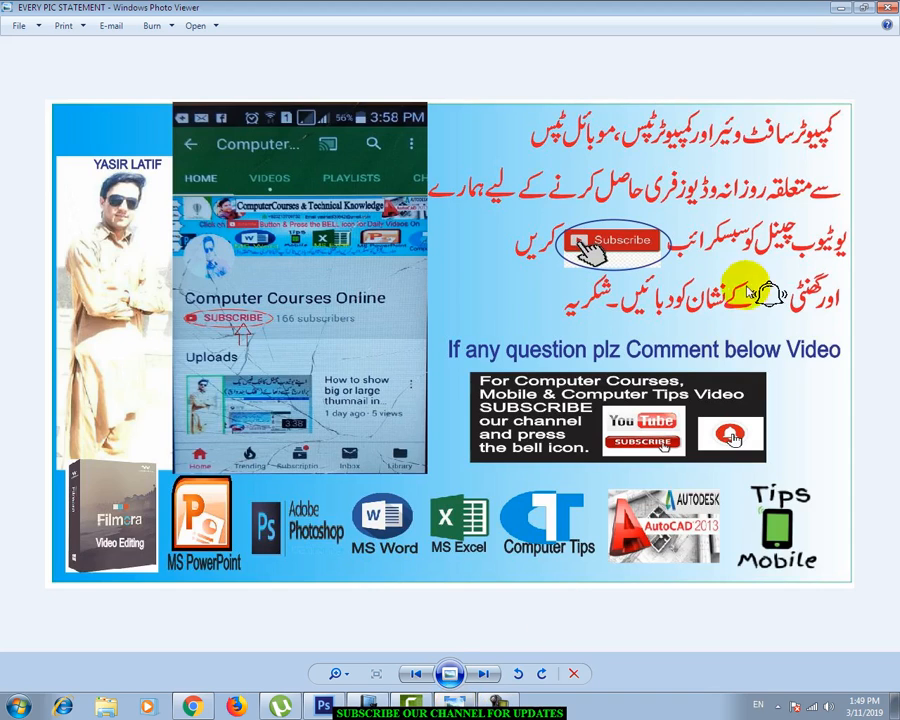
pyautogui.scroll(2, 756, 322)
pyautogui.moveTo(648, 302); pyautogui.dragTo(647, 311)
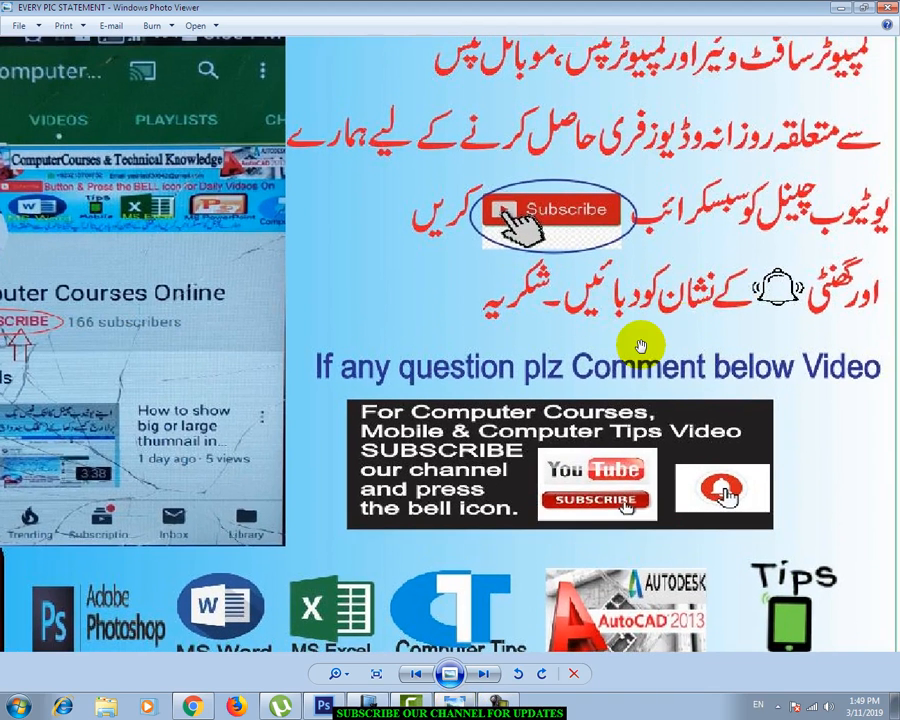
pyautogui.scroll(-3, 641, 346)
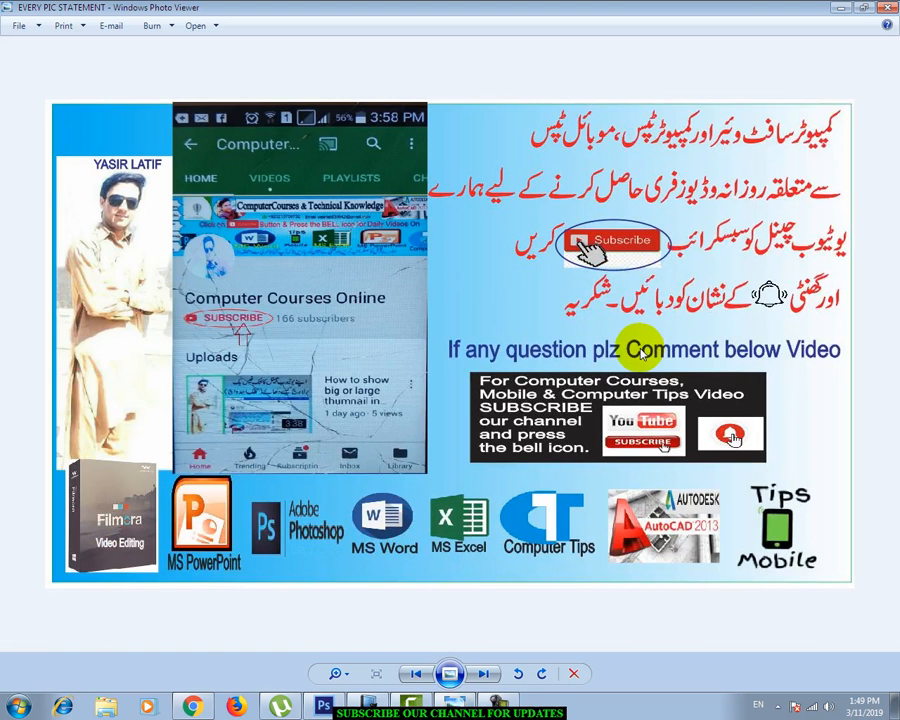